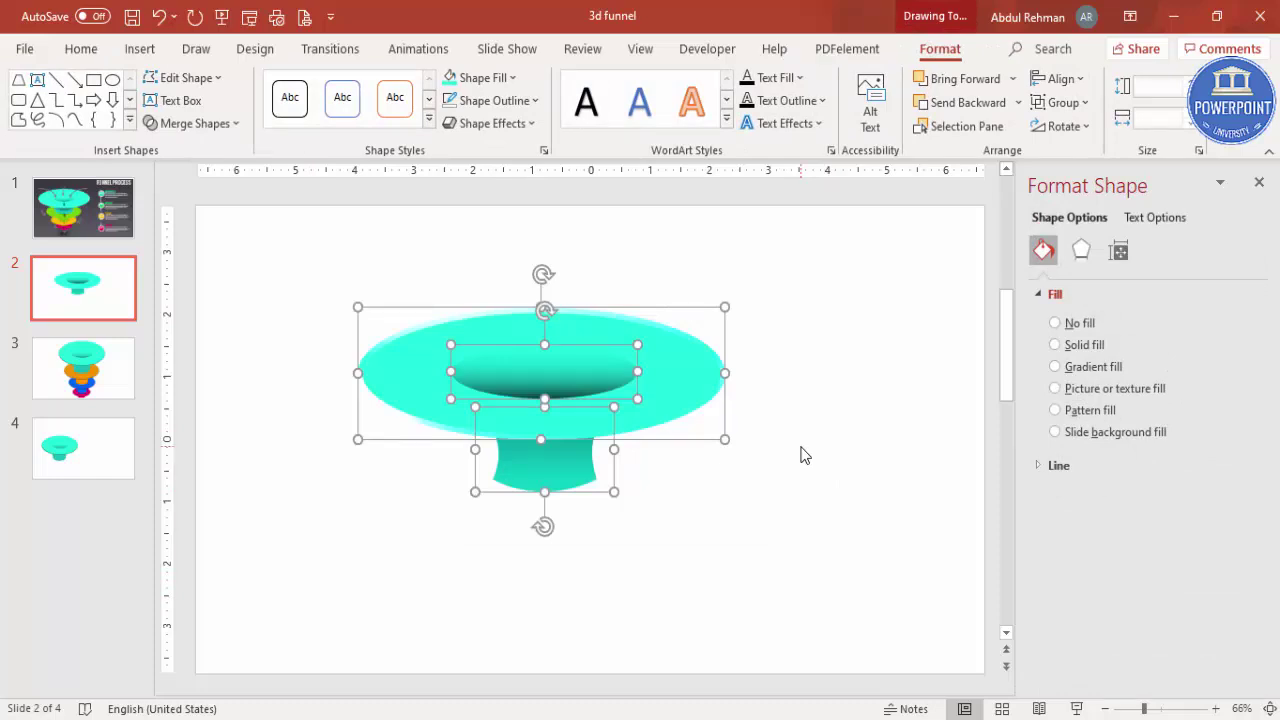
Group the three cyan funnel parts, then duplicate, shrink and stack the copy beneath the original
{"action": "key", "text": "ctrl+g"}
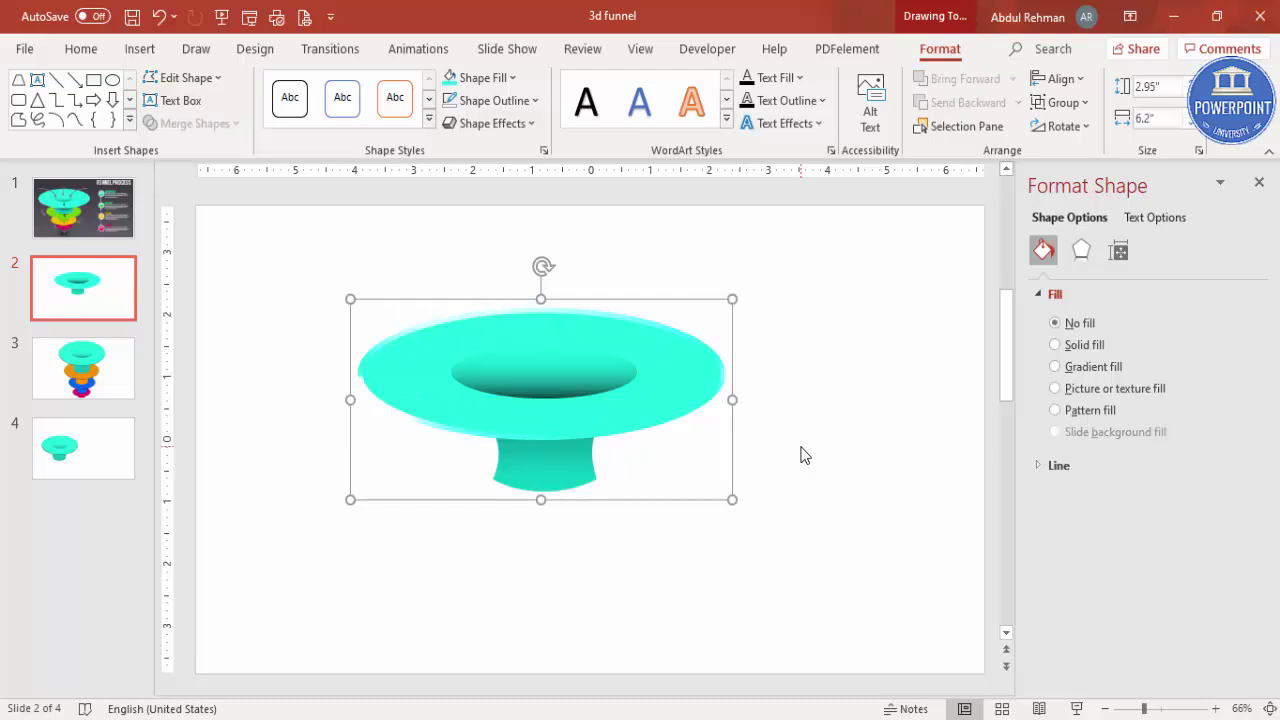
{"action": "left_click_drag", "start_coordinate": [697, 430], "coordinate": [798, 558]}
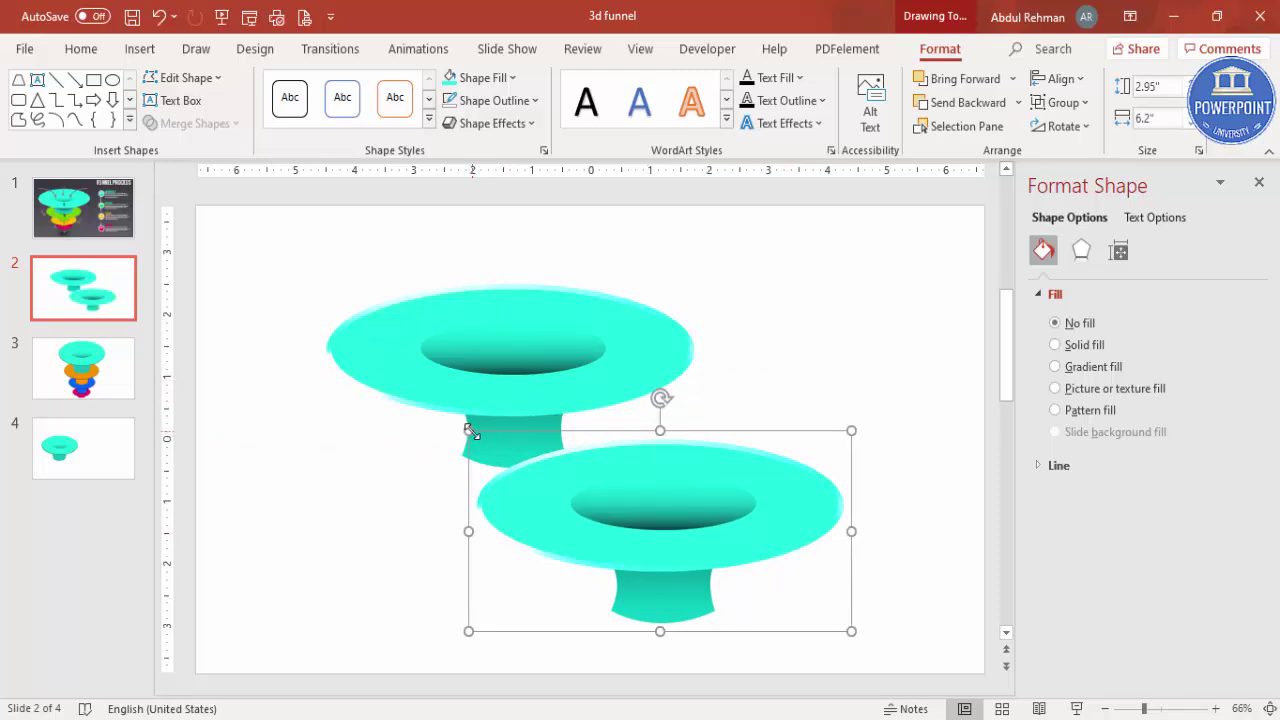
{"action": "left_click_drag", "start_coordinate": [513, 465], "coordinate": [596, 524]}
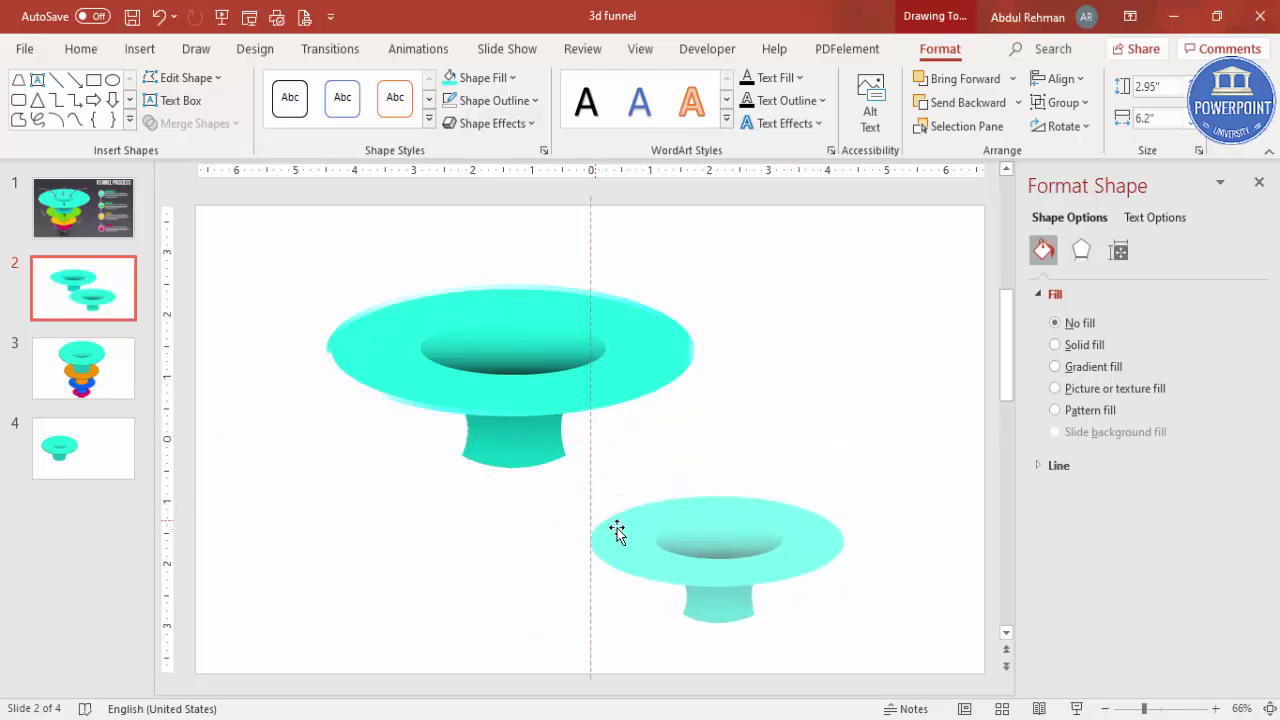
{"action": "left_click_drag", "start_coordinate": [720, 526], "coordinate": [597, 480]}
Fill the smaller funnel's disc green
{"action": "left_click", "coordinate": [617, 466]}
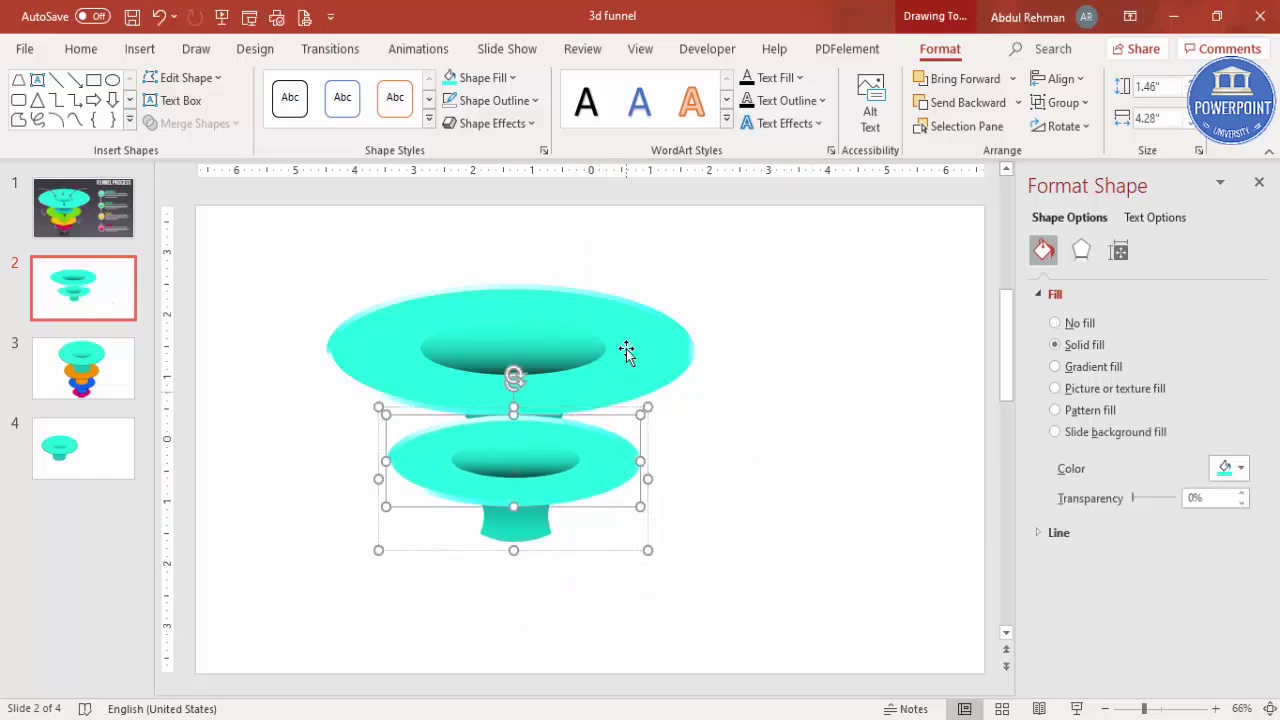
{"action": "left_click", "coordinate": [486, 77]}
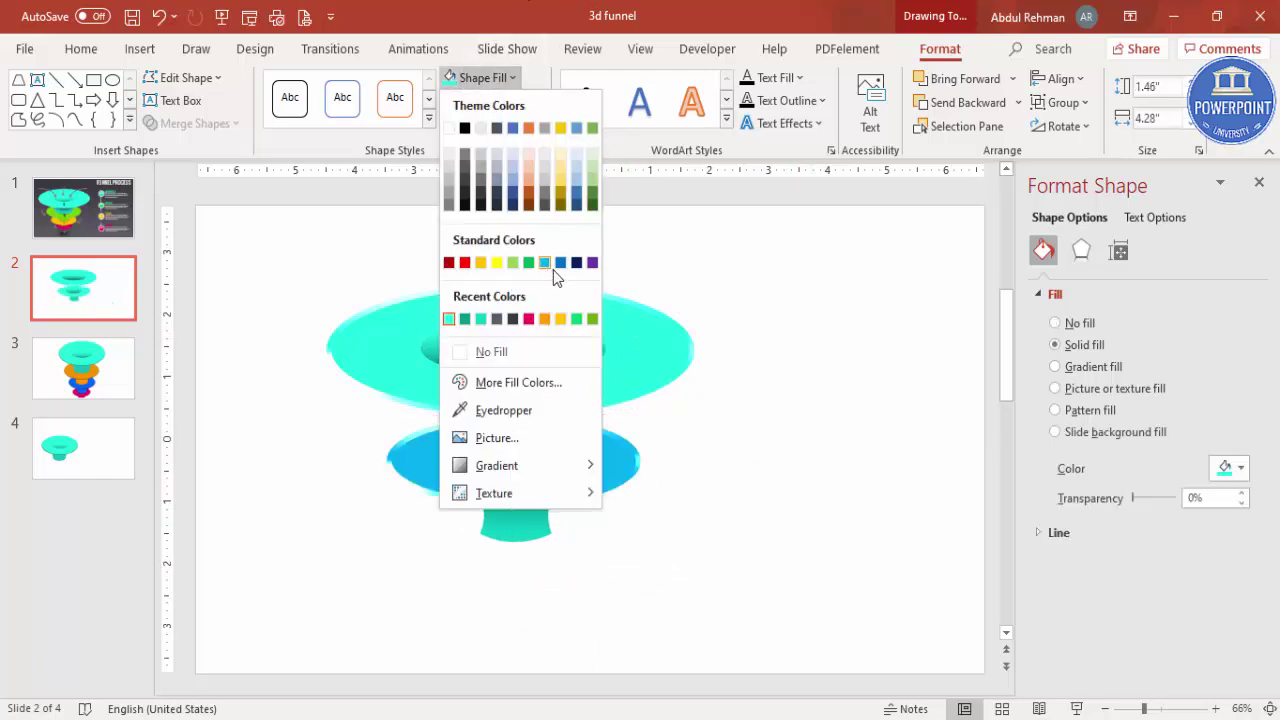
{"action": "left_click", "coordinate": [592, 319]}
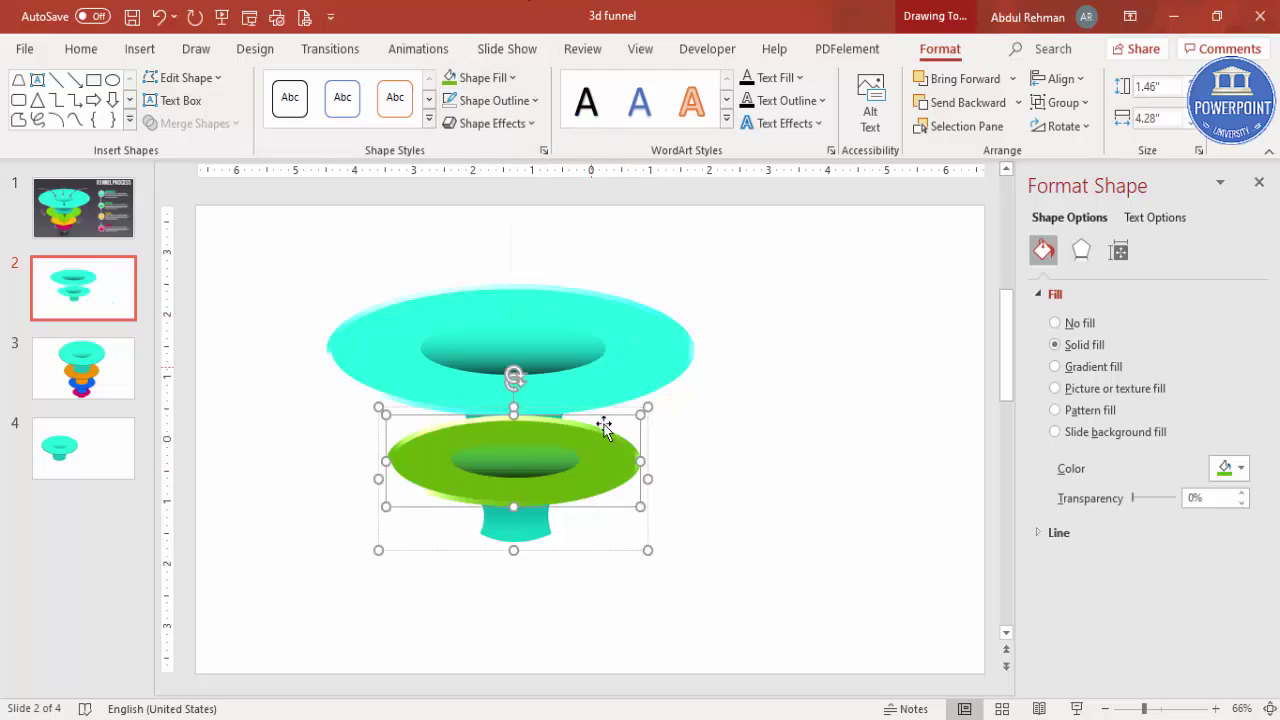
Recolour the stem's gradient stops green, brightening one to RGB 125/212/10
{"action": "left_click", "coordinate": [525, 535]}
{"action": "left_click", "coordinate": [1163, 608]}
{"action": "left_click", "coordinate": [1228, 643]}
{"action": "left_click", "coordinate": [1128, 578]}
{"action": "left_click", "coordinate": [1091, 608]}
{"action": "left_click", "coordinate": [1228, 643]}
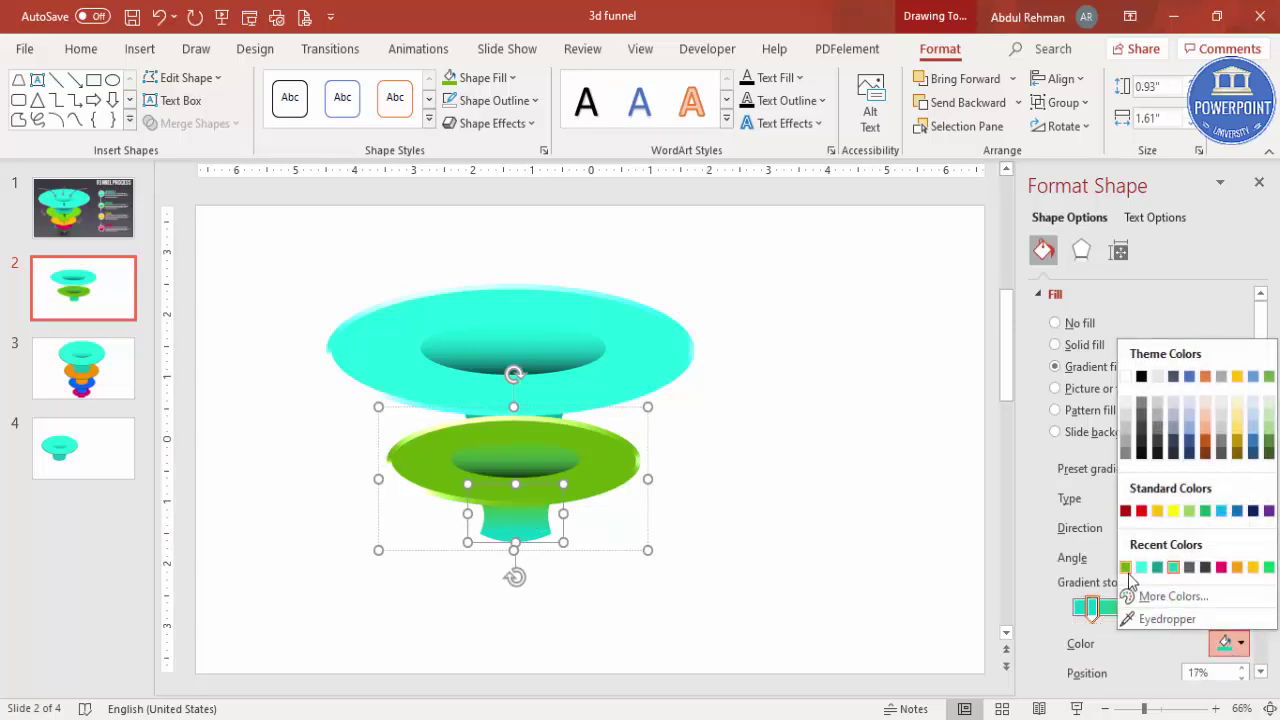
{"action": "left_click", "coordinate": [1126, 568]}
{"action": "left_click", "coordinate": [1238, 645]}
{"action": "left_click", "coordinate": [1168, 591]}
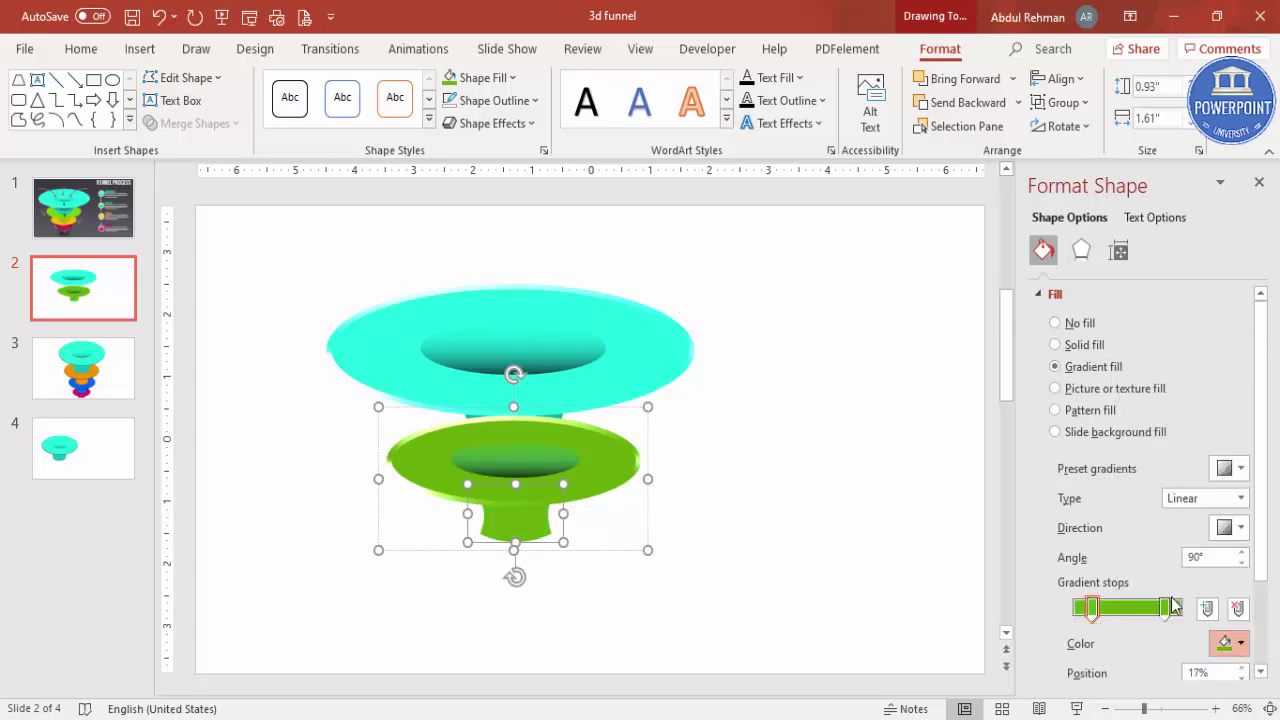
{"action": "left_click_drag", "start_coordinate": [700, 330], "coordinate": [700, 310]}
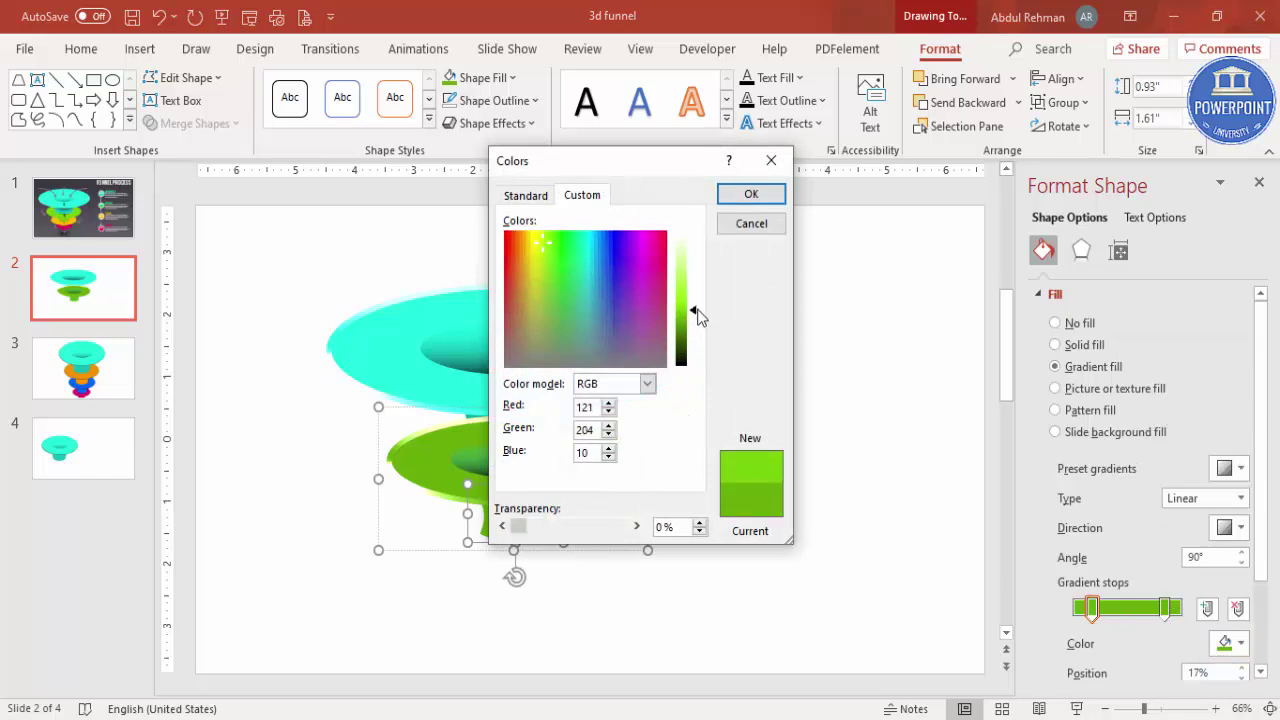
{"action": "left_click", "coordinate": [751, 194]}
Turn the green funnel's inner hollow gradient stop lime green
{"action": "left_click", "coordinate": [729, 460]}
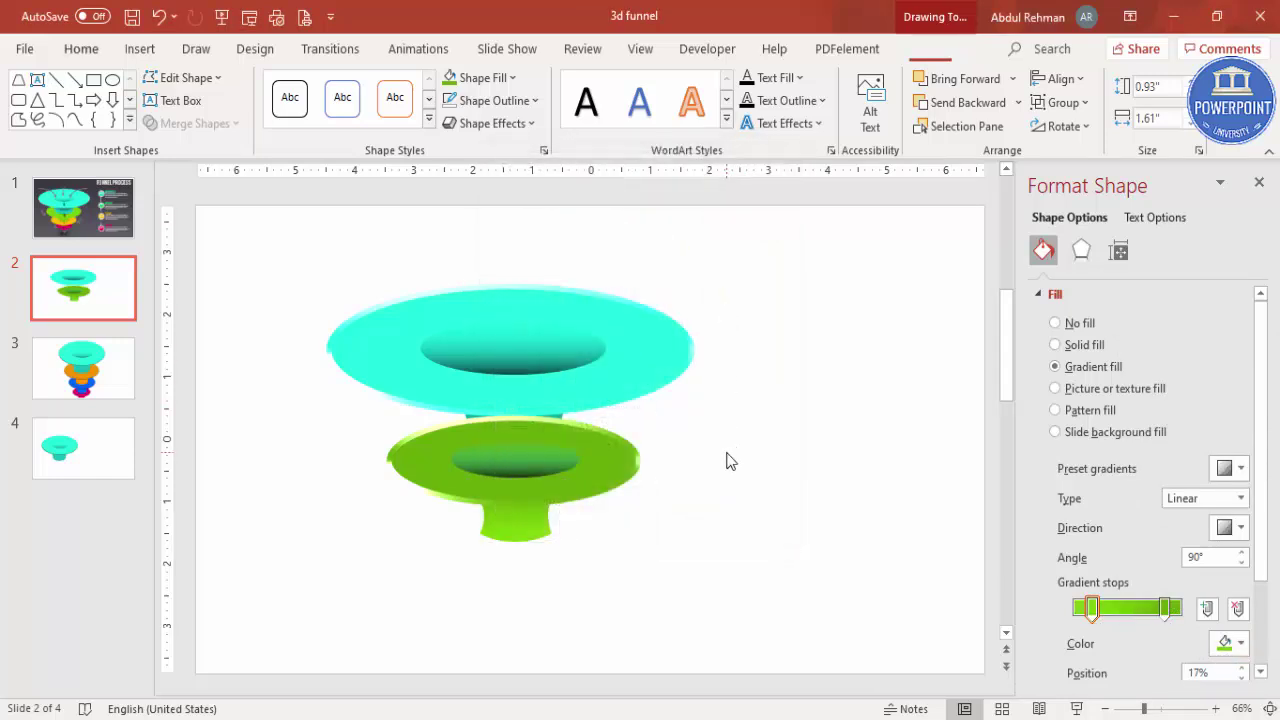
{"action": "left_click", "coordinate": [530, 457]}
{"action": "left_click", "coordinate": [530, 457]}
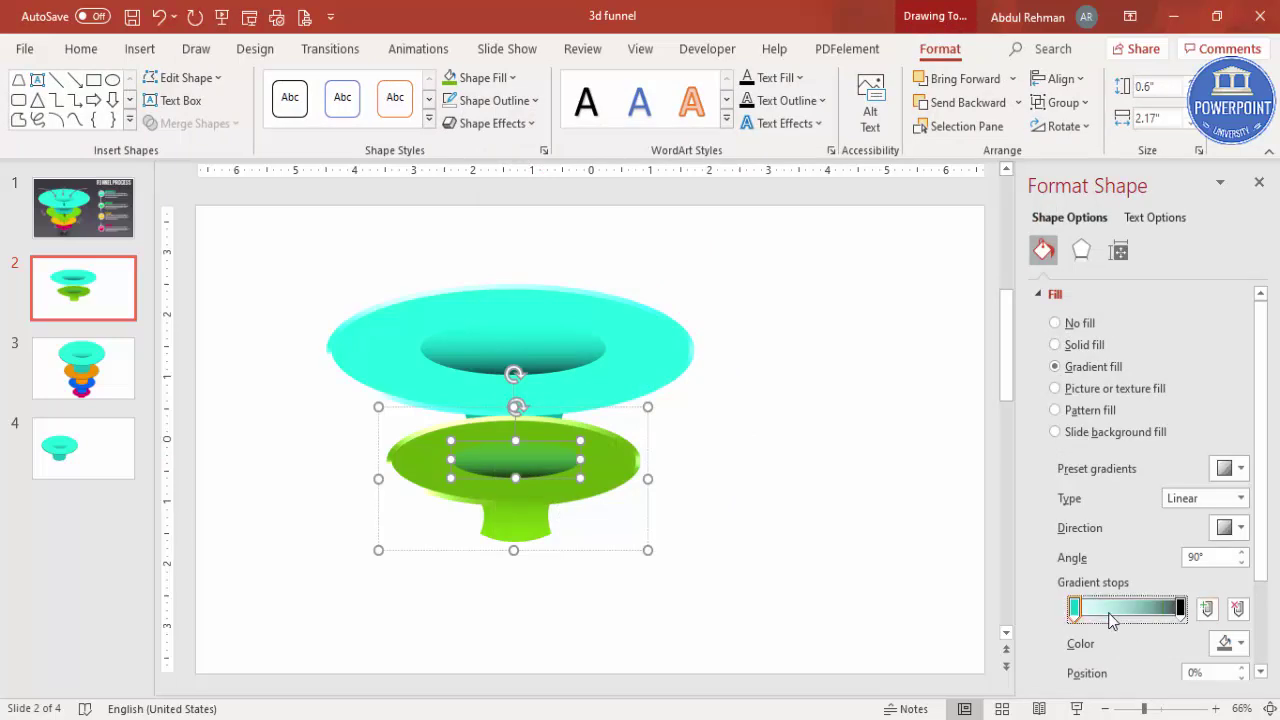
{"action": "left_click", "coordinate": [1229, 643]}
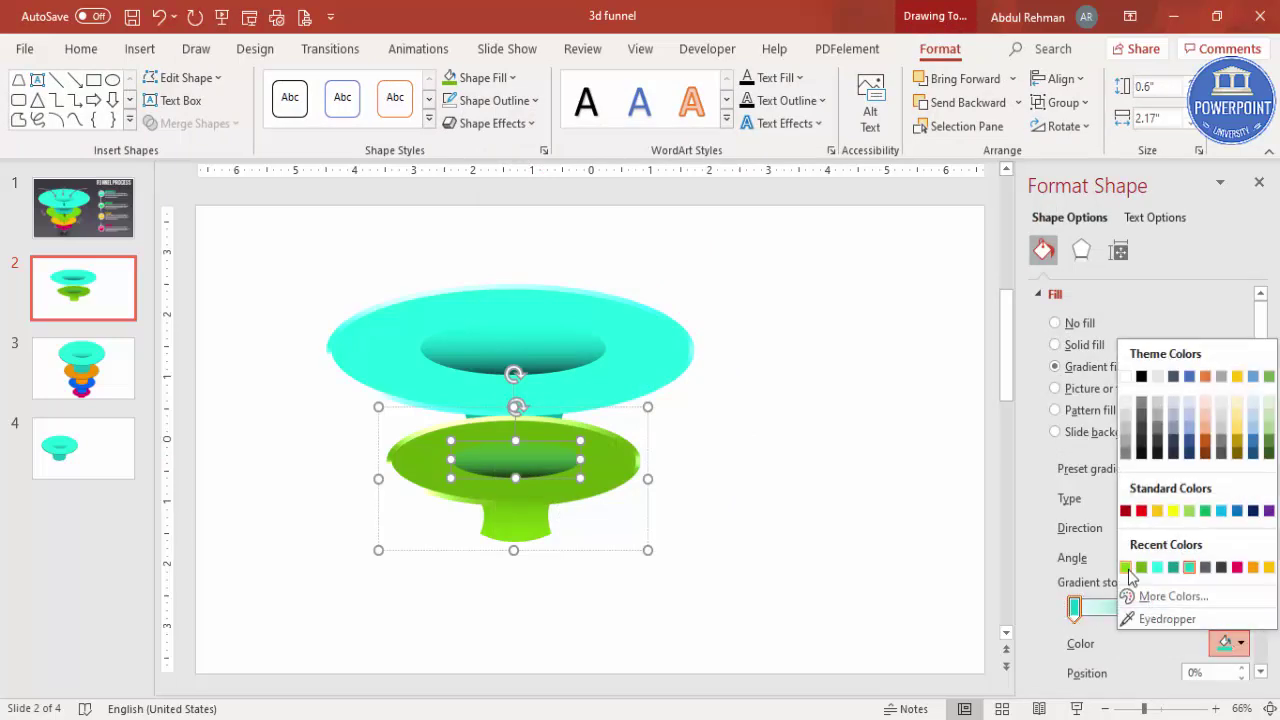
{"action": "left_click", "coordinate": [1126, 568]}
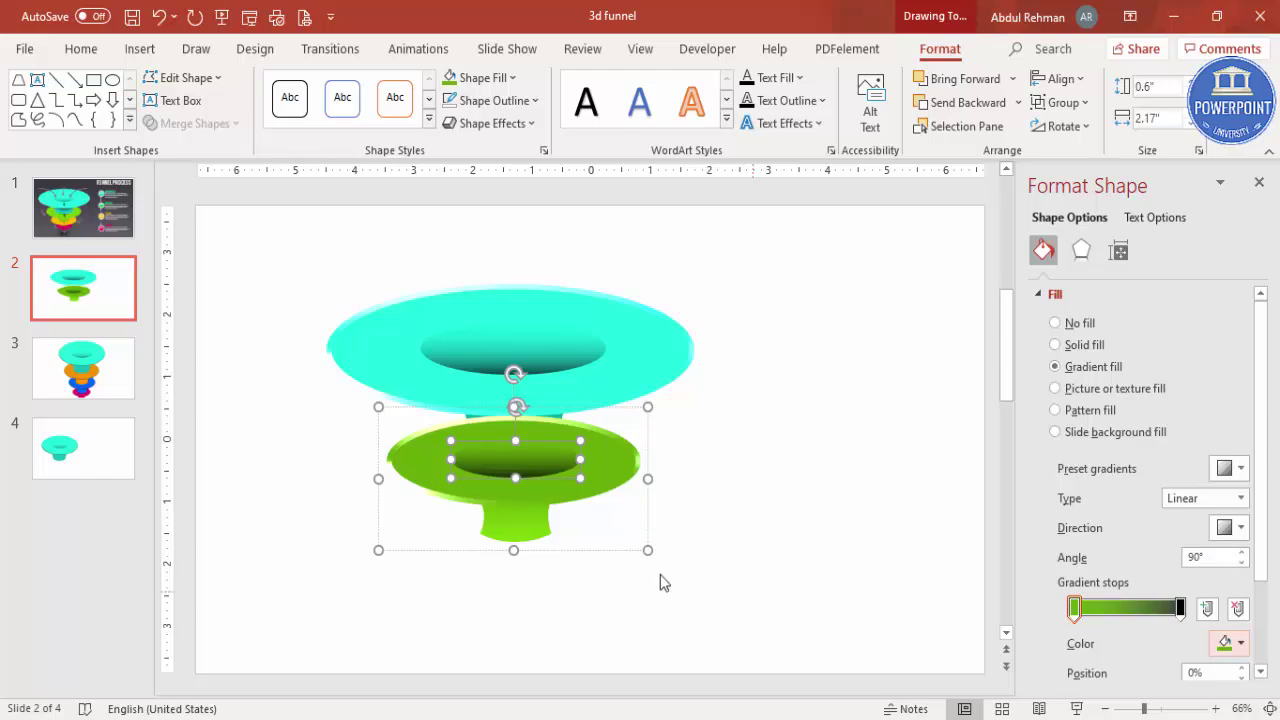
Send the green funnel backward behind the cyan tier
{"action": "left_click", "coordinate": [675, 548]}
{"action": "left_click", "coordinate": [626, 492]}
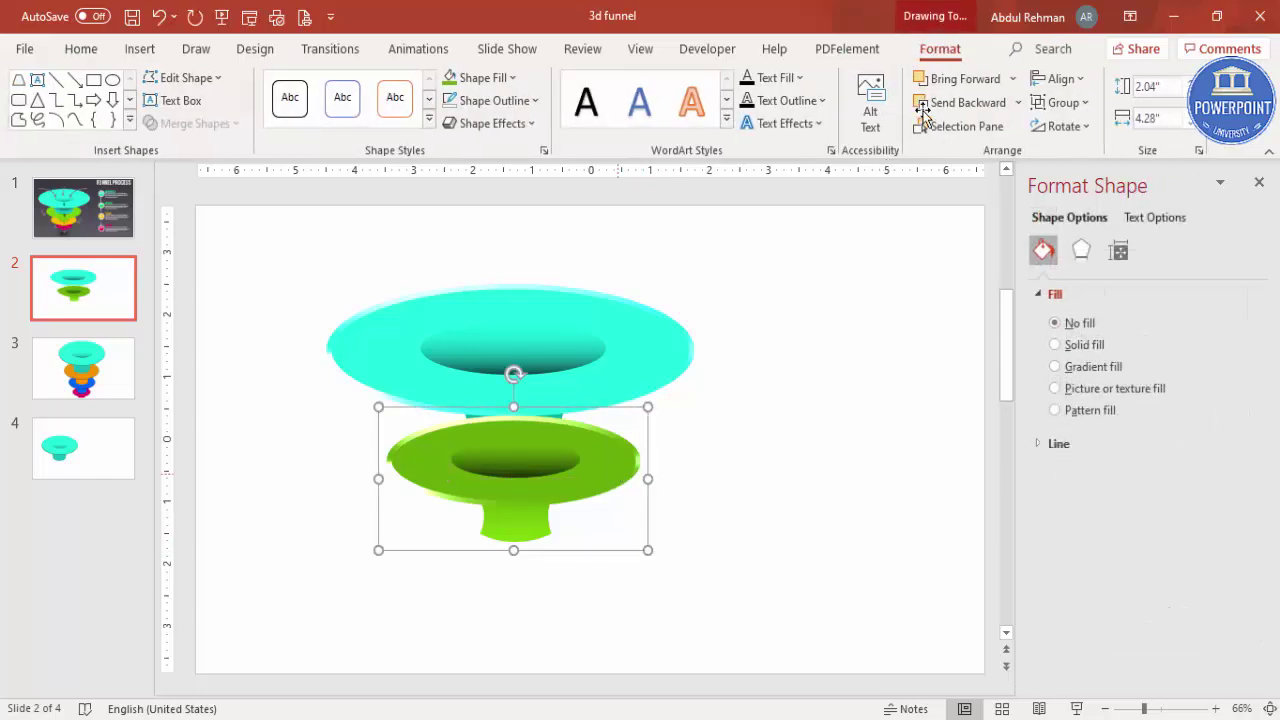
{"action": "left_click", "coordinate": [985, 110]}
Nudge the green funnel up into the cyan tier
{"action": "left_click_drag", "start_coordinate": [591, 477], "coordinate": [589, 460]}
{"action": "left_click", "coordinate": [740, 491]}
{"action": "left_click", "coordinate": [614, 458]}
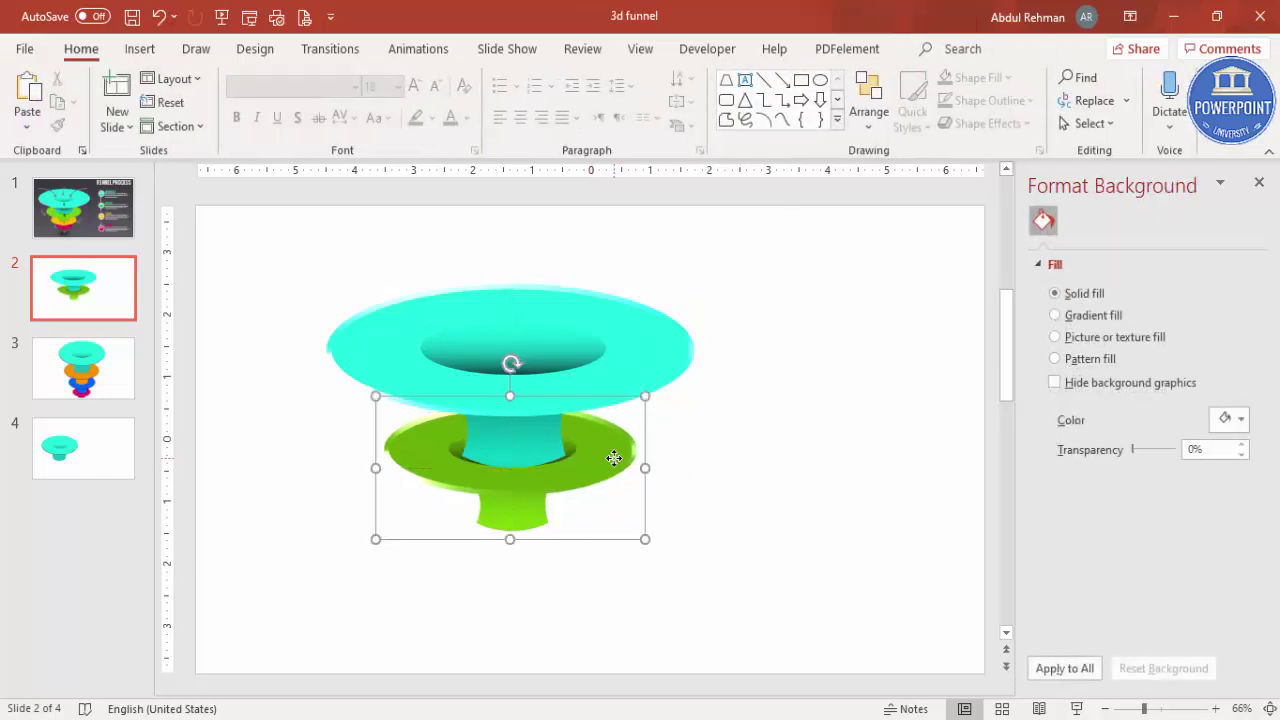
{"action": "double_click", "coordinate": [614, 458]}
Duplicate the green funnel to the lower right and shrink the copy below it
{"action": "left_click_drag", "start_coordinate": [614, 458], "coordinate": [779, 540]}
{"action": "left_click_drag", "start_coordinate": [539, 477], "coordinate": [615, 533]}
{"action": "left_click_drag", "start_coordinate": [786, 549], "coordinate": [716, 551]}
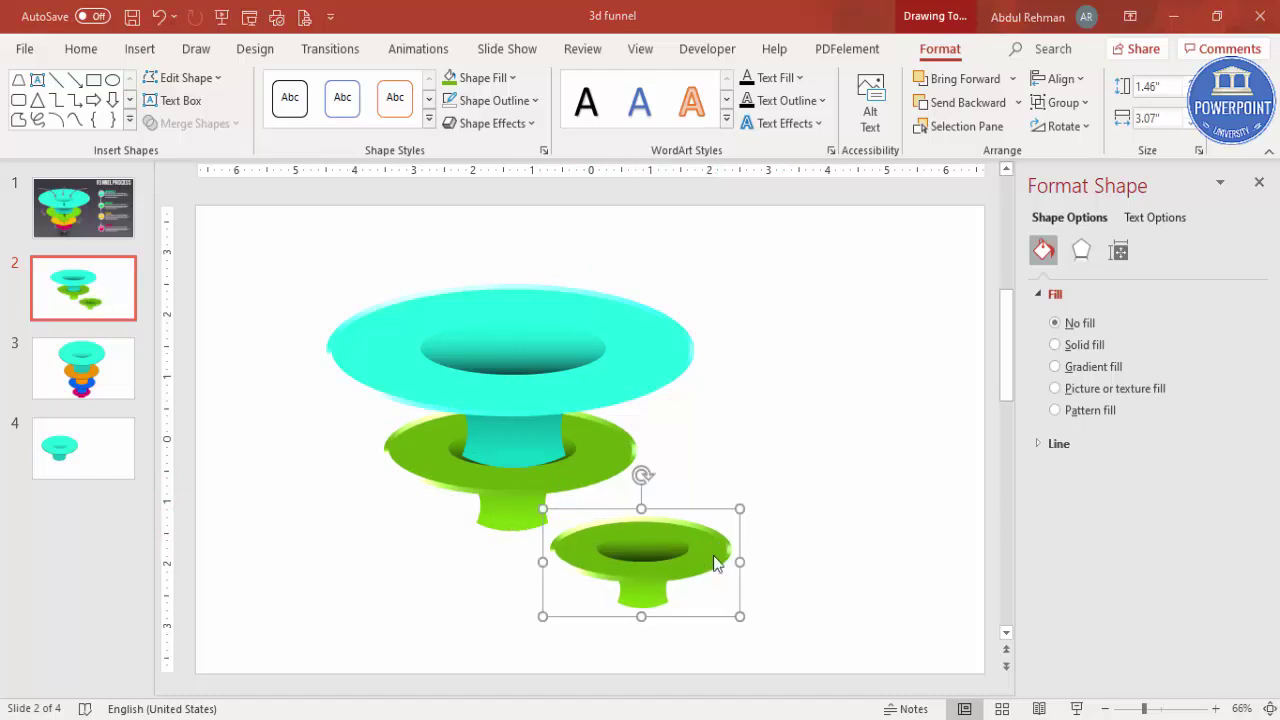
Fill the smallest funnel copy's disc yellow
{"action": "left_click", "coordinate": [713, 553]}
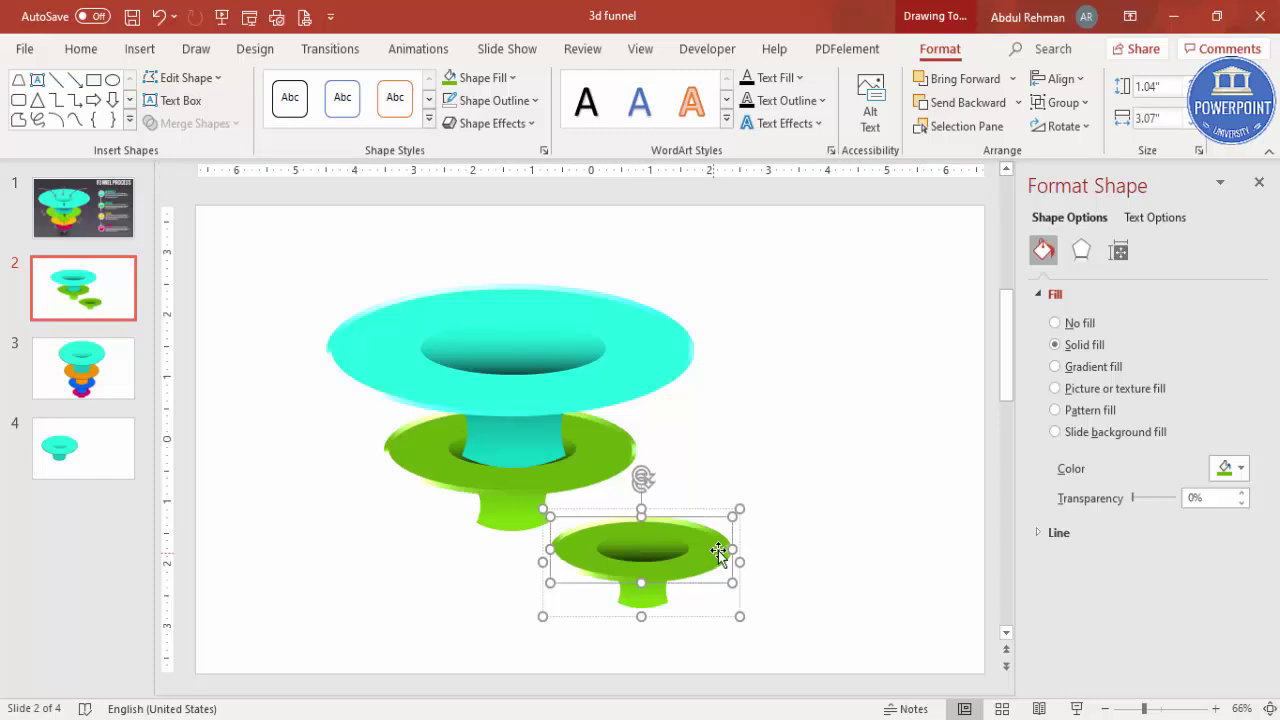
{"action": "left_click", "coordinate": [1229, 468]}
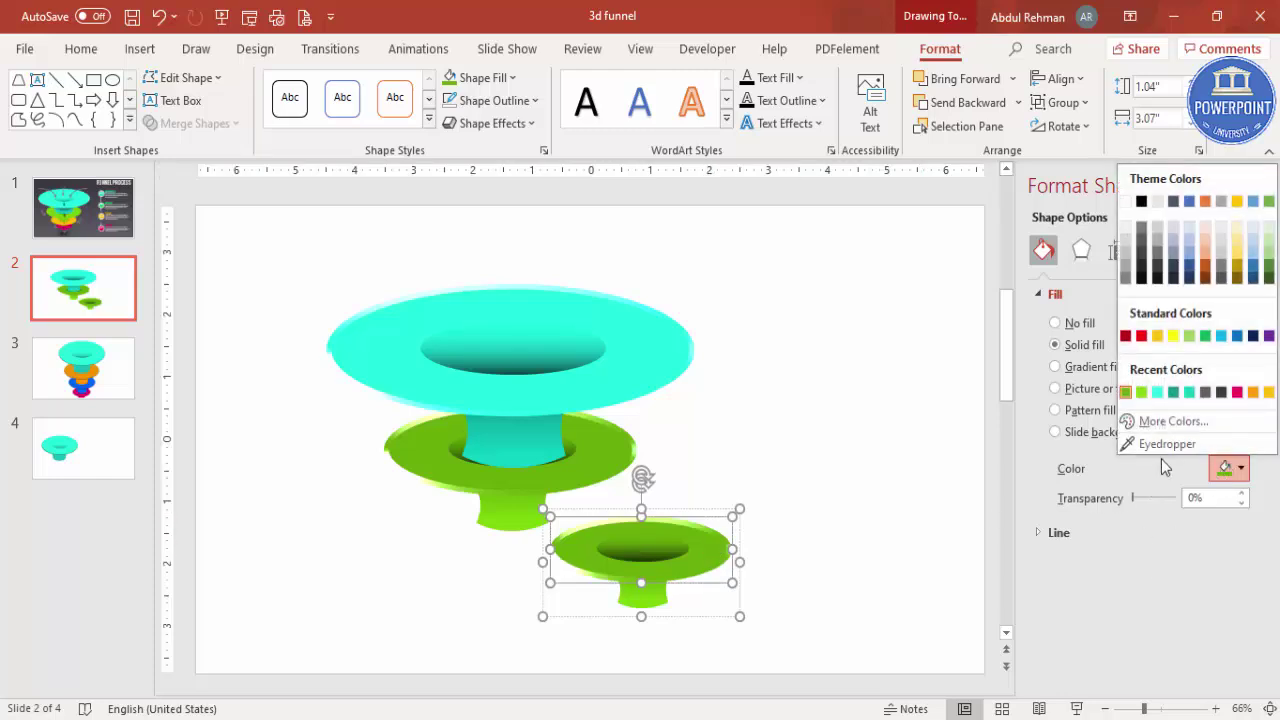
{"action": "left_click", "coordinate": [1267, 393]}
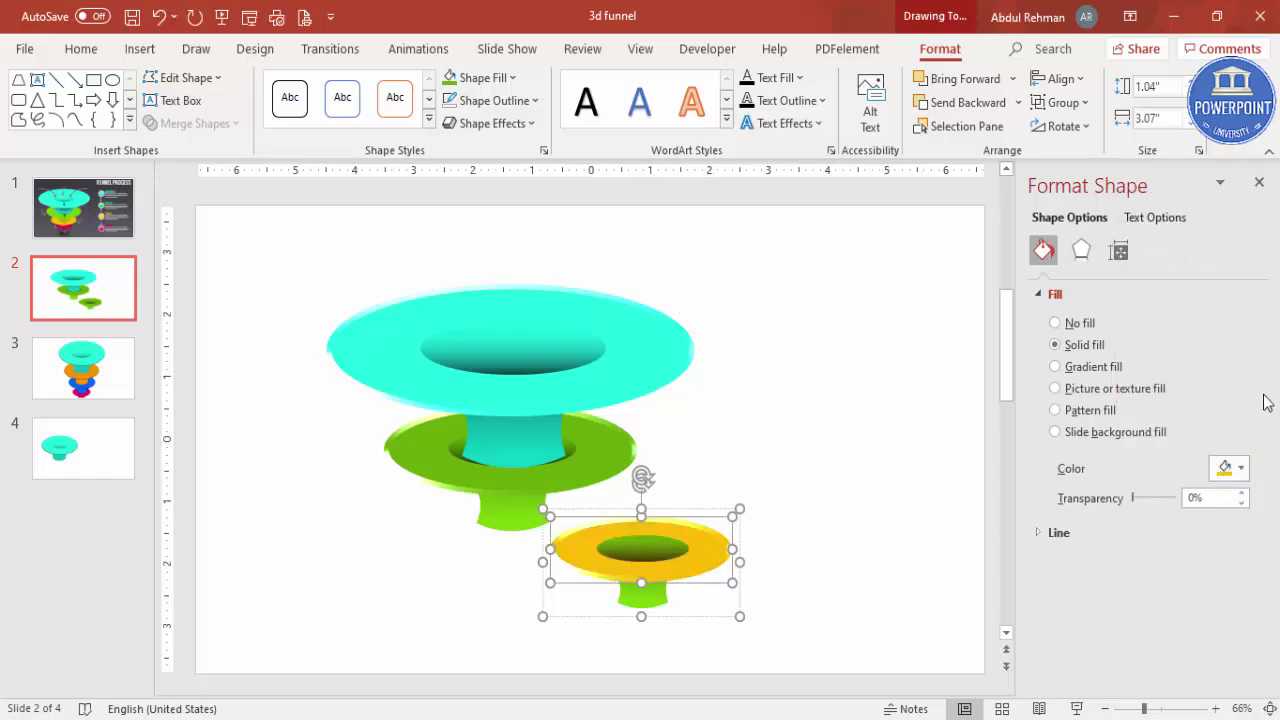
Make both of the stem's gradient stops orange
{"action": "left_click", "coordinate": [638, 599]}
{"action": "left_click", "coordinate": [1166, 607]}
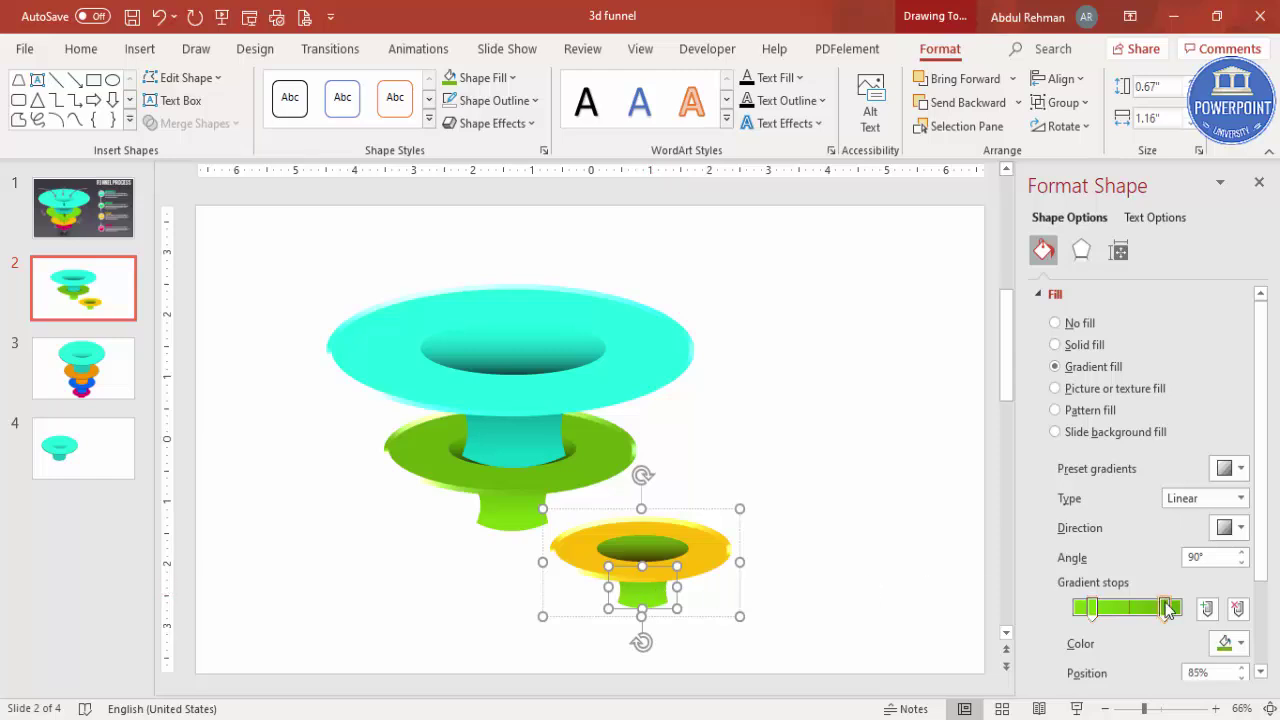
{"action": "left_click", "coordinate": [1226, 643]}
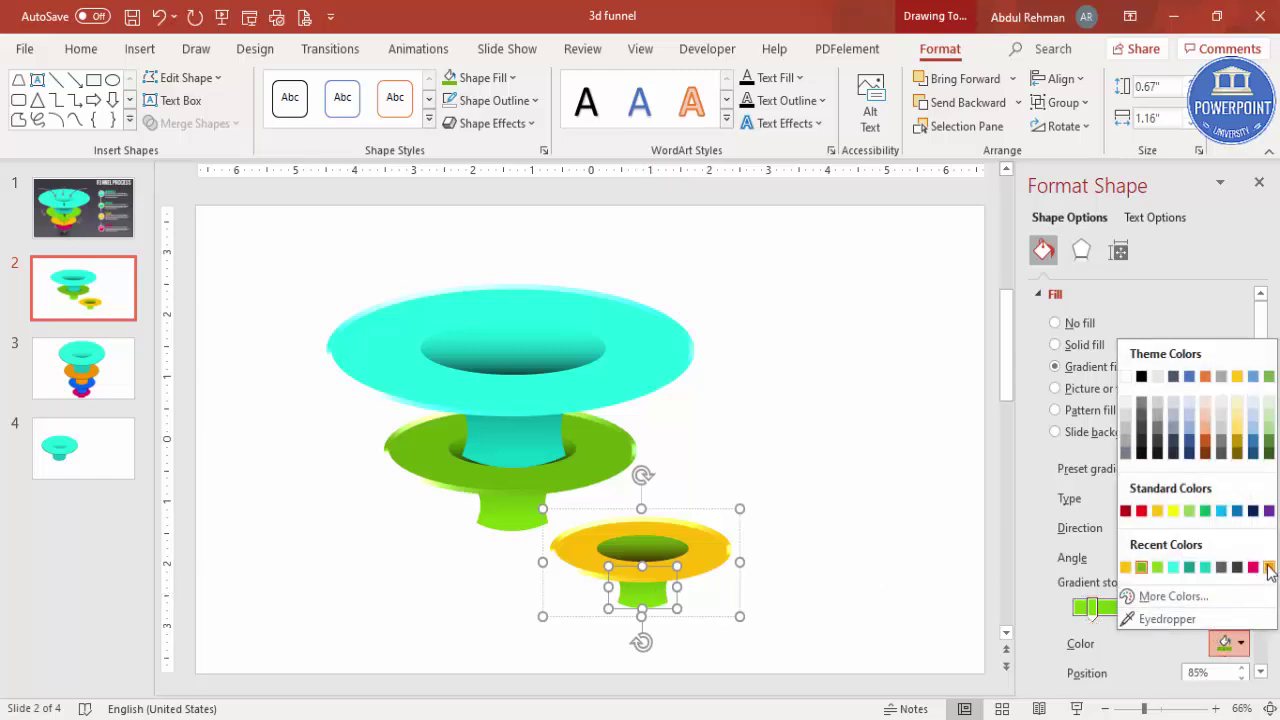
{"action": "left_click", "coordinate": [1269, 567]}
{"action": "left_click", "coordinate": [1090, 607]}
{"action": "left_click", "coordinate": [1230, 643]}
{"action": "left_click", "coordinate": [1139, 567]}
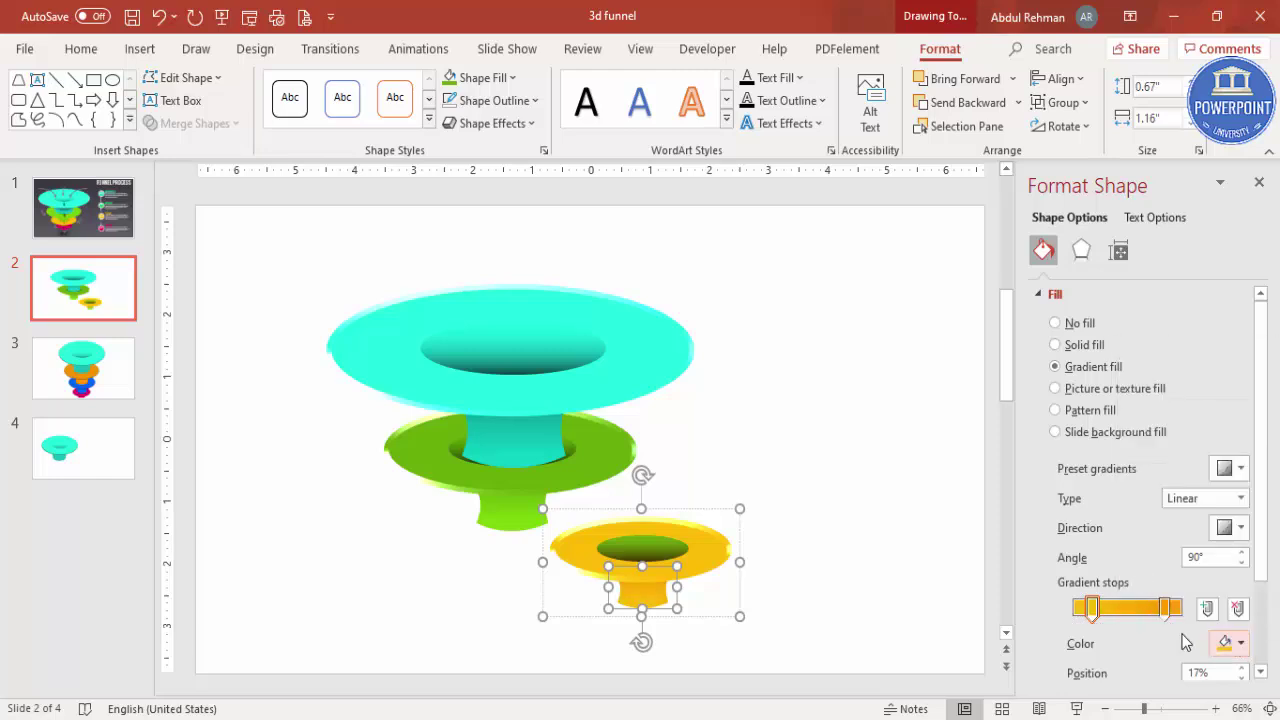
Set the inner opening's gradient stop to gold at 100% transparency
{"action": "left_click", "coordinate": [634, 545]}
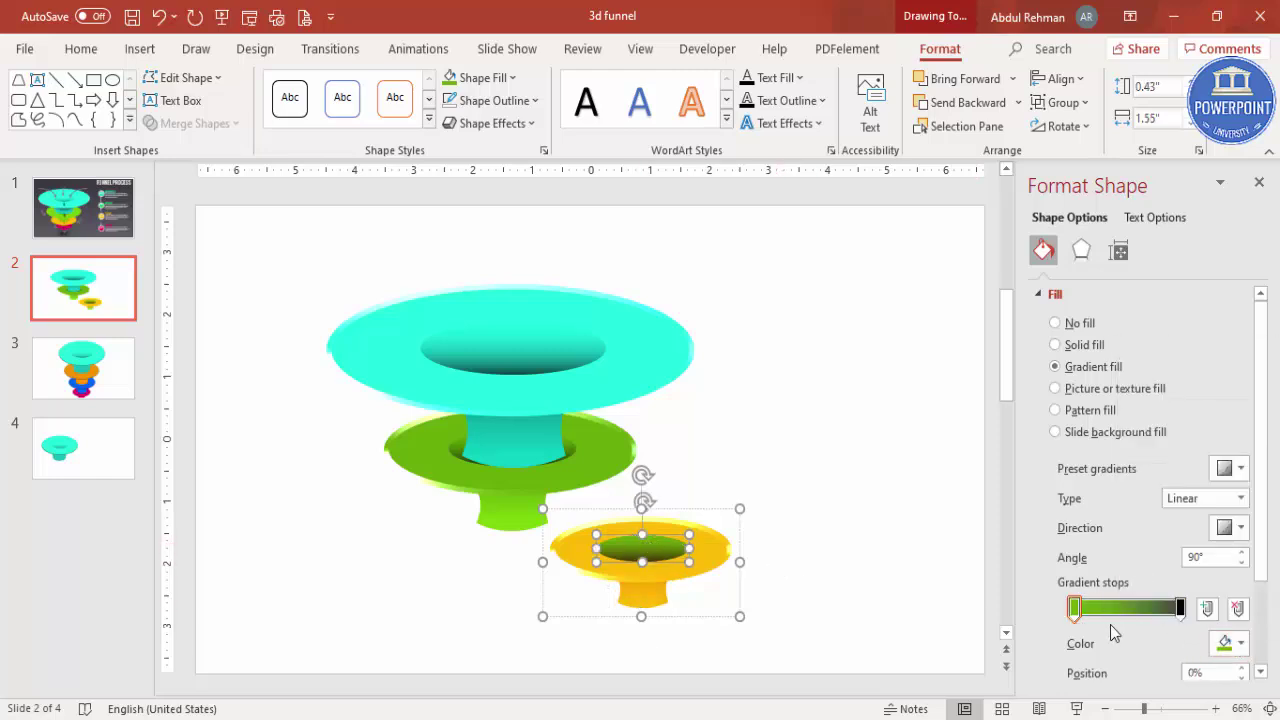
{"action": "left_click", "coordinate": [1075, 608]}
{"action": "left_click", "coordinate": [1224, 641]}
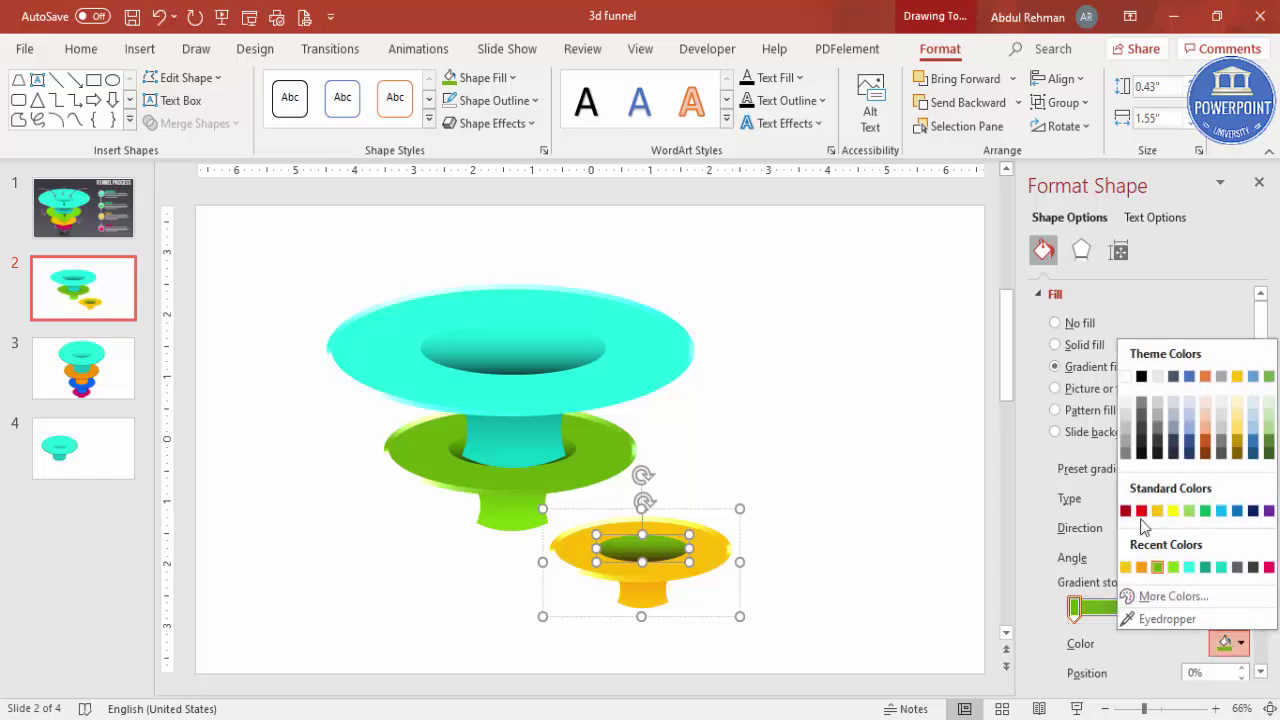
{"action": "left_click", "coordinate": [1126, 567]}
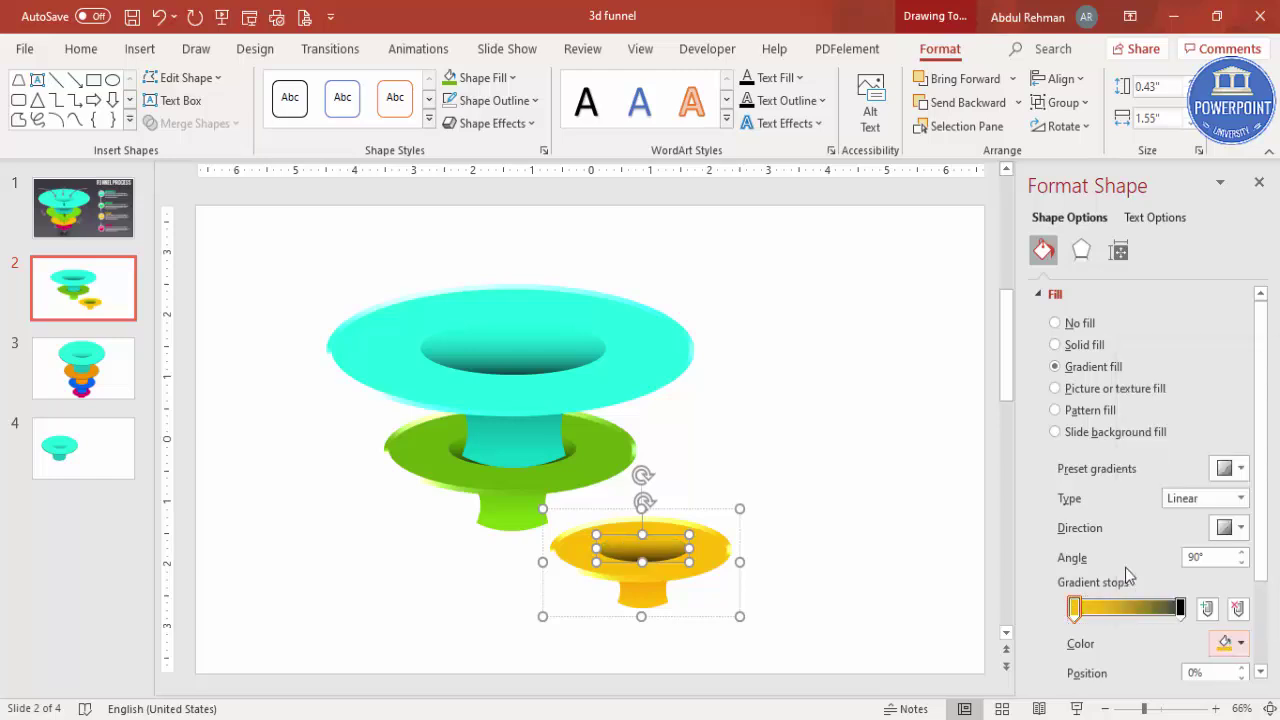
{"action": "scroll", "coordinate": [1245, 628], "scroll_direction": "down", "scroll_amount": 3}
{"action": "left_click_drag", "start_coordinate": [1142, 606], "coordinate": [1193, 612]}
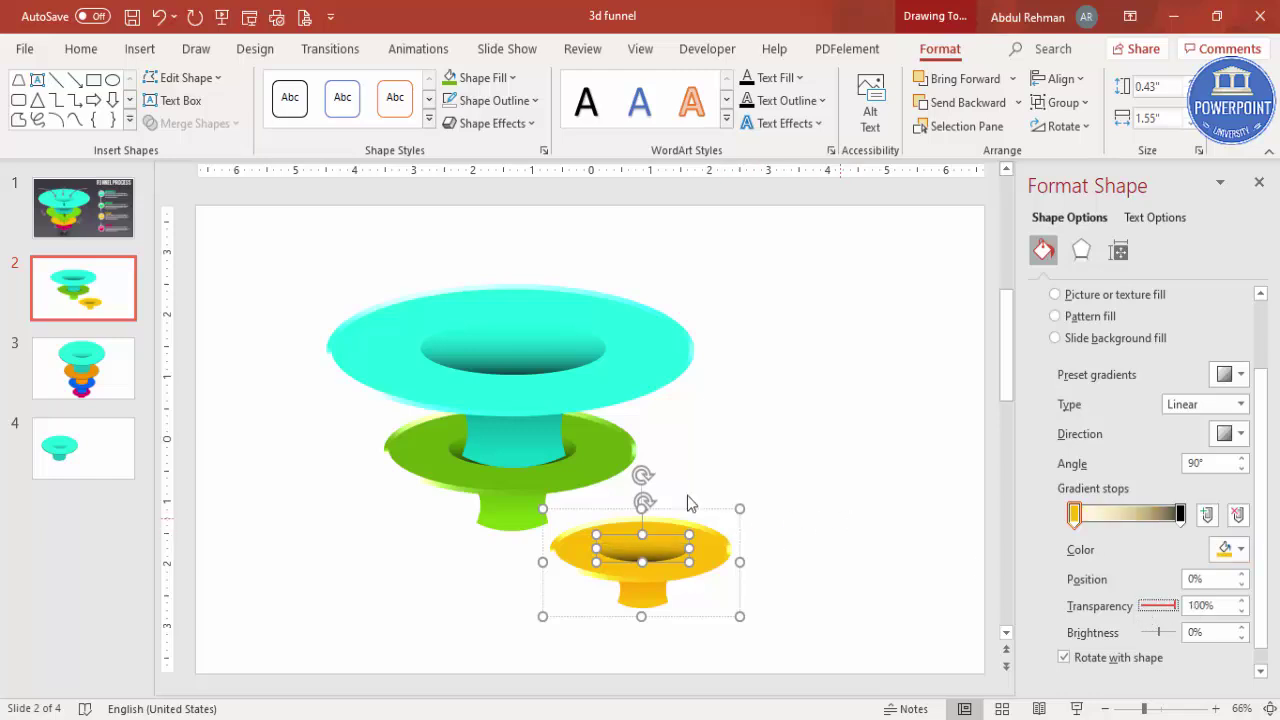
{"action": "left_click", "coordinate": [806, 530]}
{"action": "left_click", "coordinate": [730, 560]}
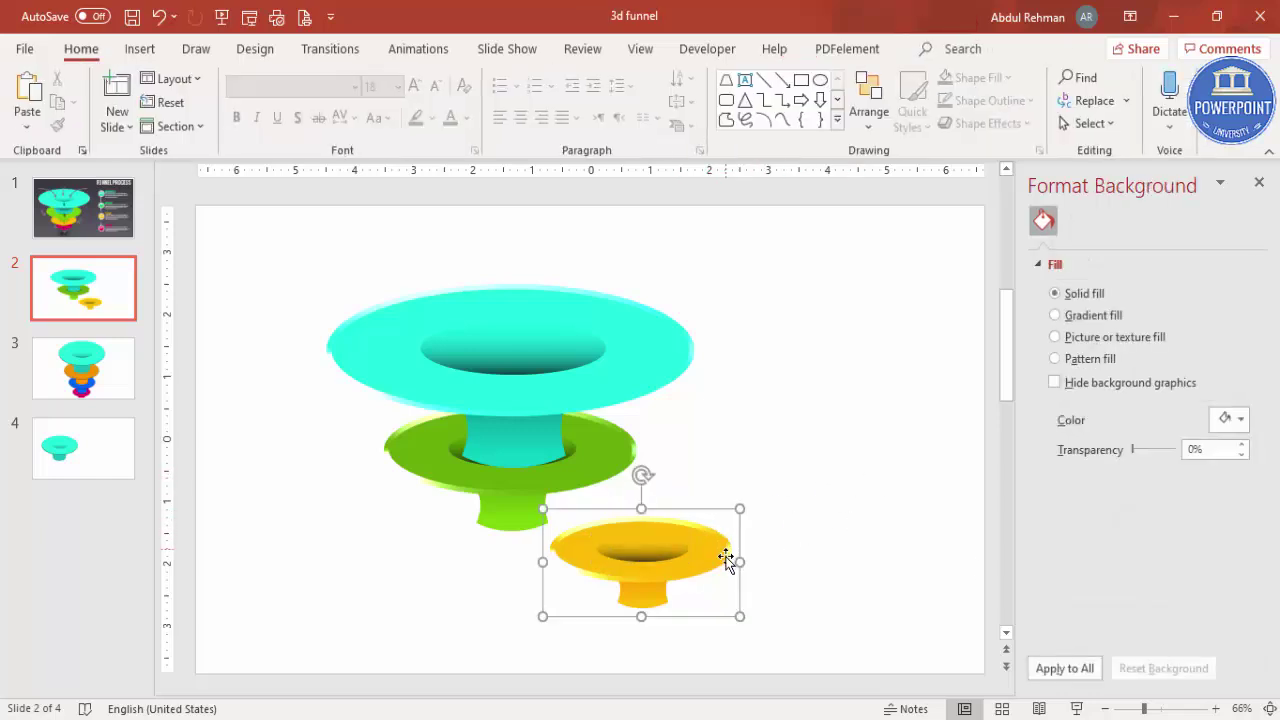
Centre the gold funnel under the green one and send it backward
{"action": "left_click_drag", "start_coordinate": [715, 552], "coordinate": [591, 537]}
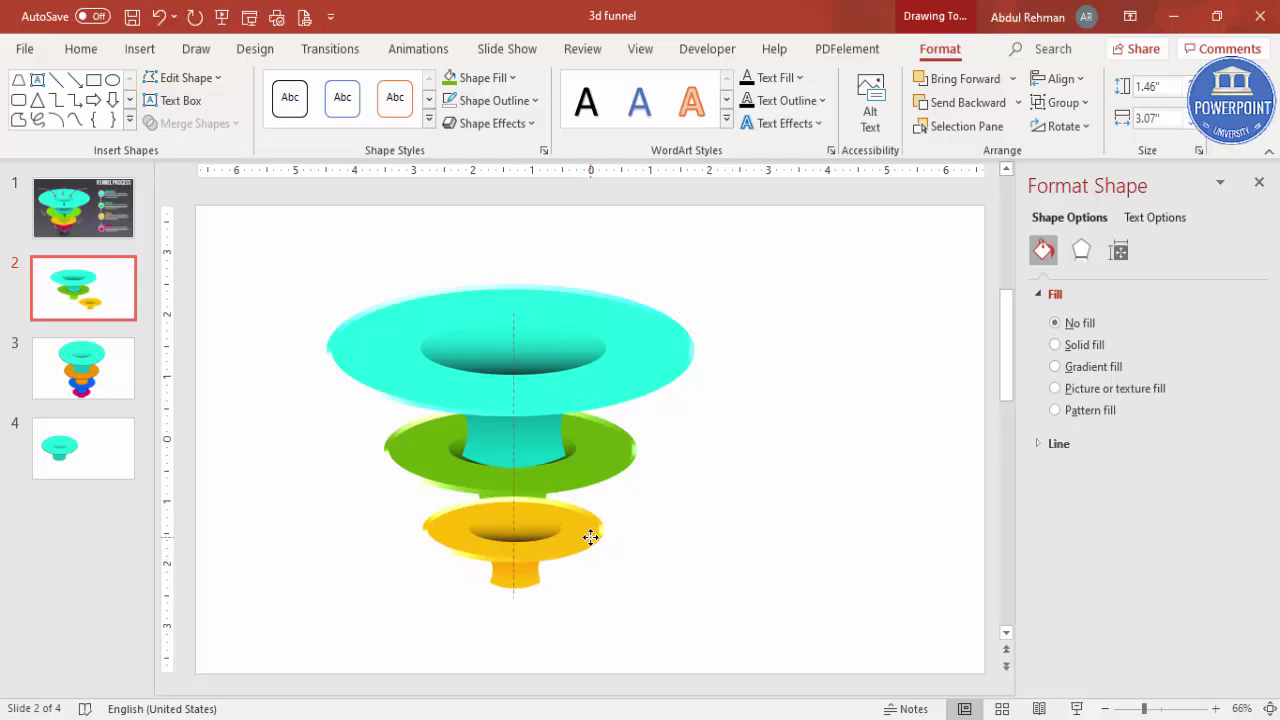
{"action": "left_click", "coordinate": [968, 104]}
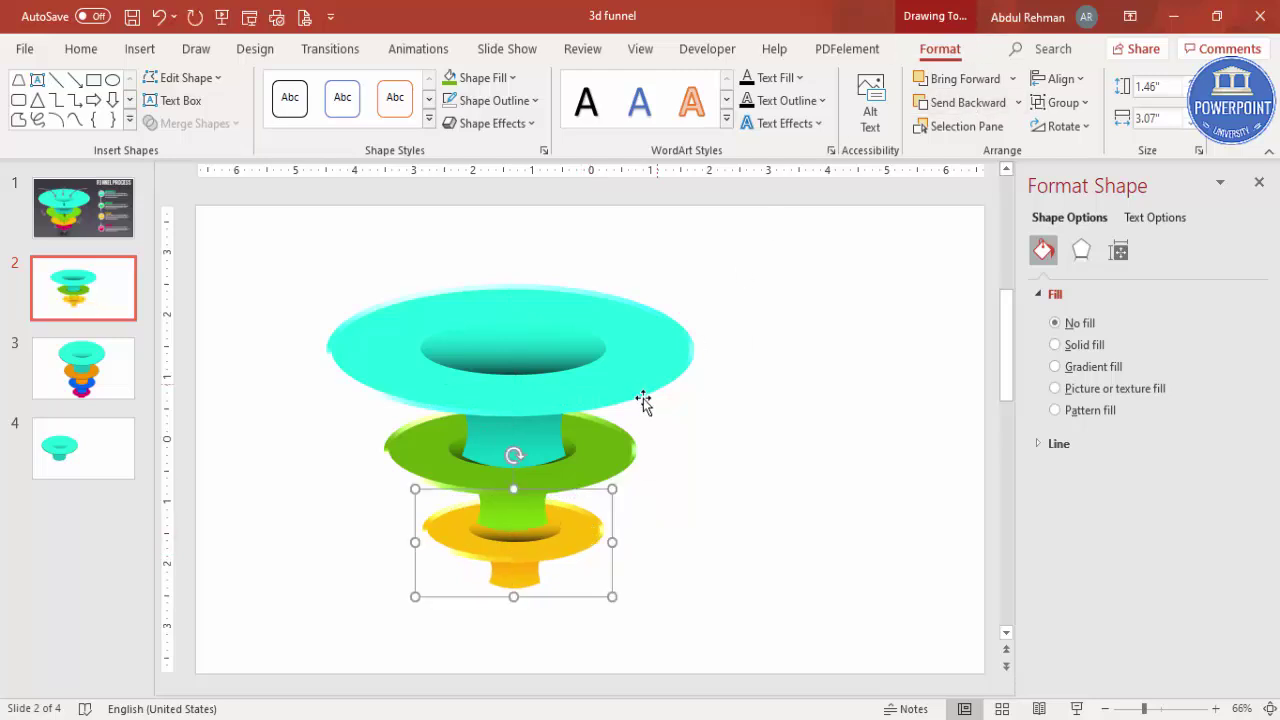
{"action": "left_click", "coordinate": [528, 517]}
{"action": "left_click", "coordinate": [527, 512]}
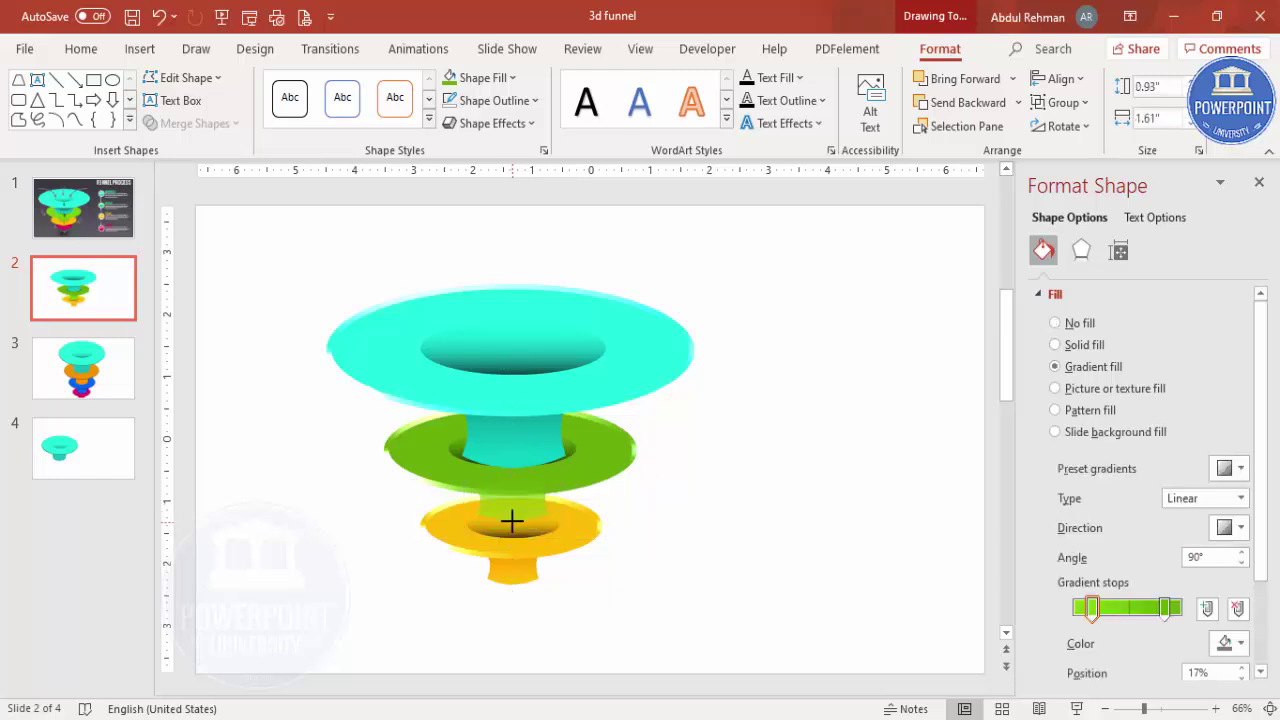
{"action": "left_click", "coordinate": [508, 514]}
{"action": "left_click", "coordinate": [566, 537]}
{"action": "left_click_drag", "start_coordinate": [566, 537], "coordinate": [563, 523]}
Place a copy of the gold funnel to the lower right of the stack
{"action": "left_click", "coordinate": [518, 559]}
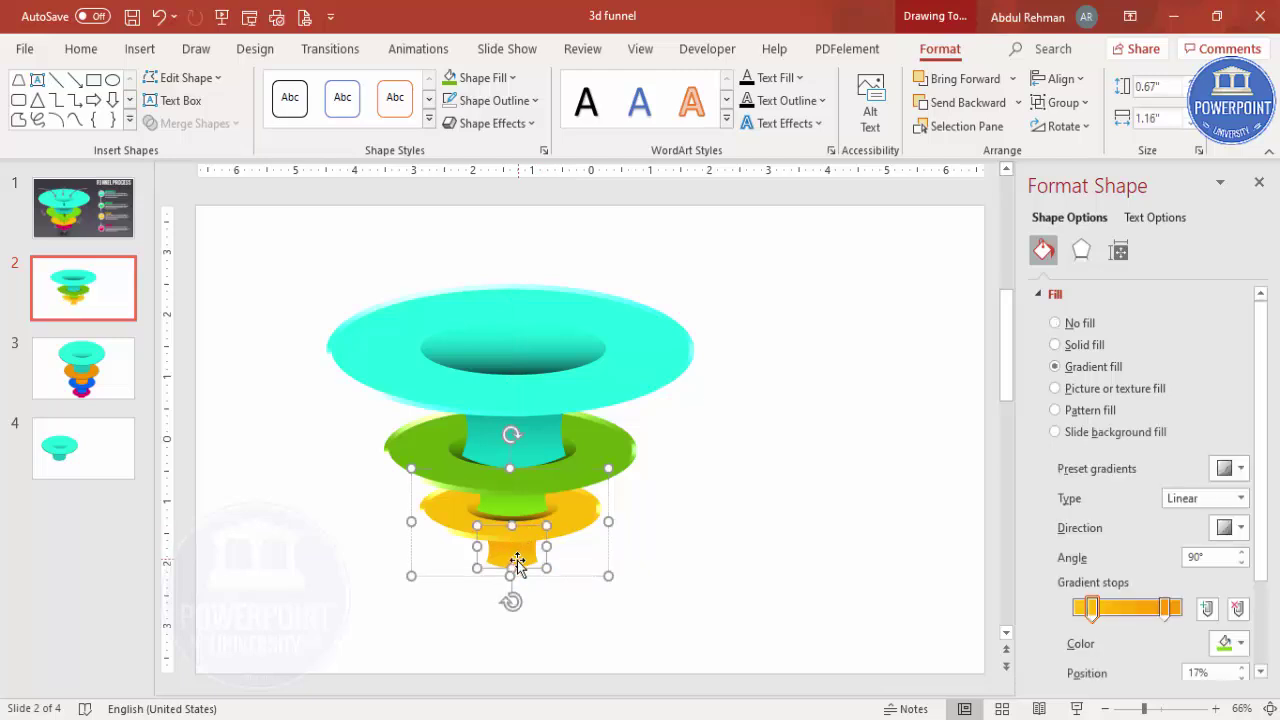
{"action": "left_click_drag", "start_coordinate": [510, 567], "coordinate": [509, 565]}
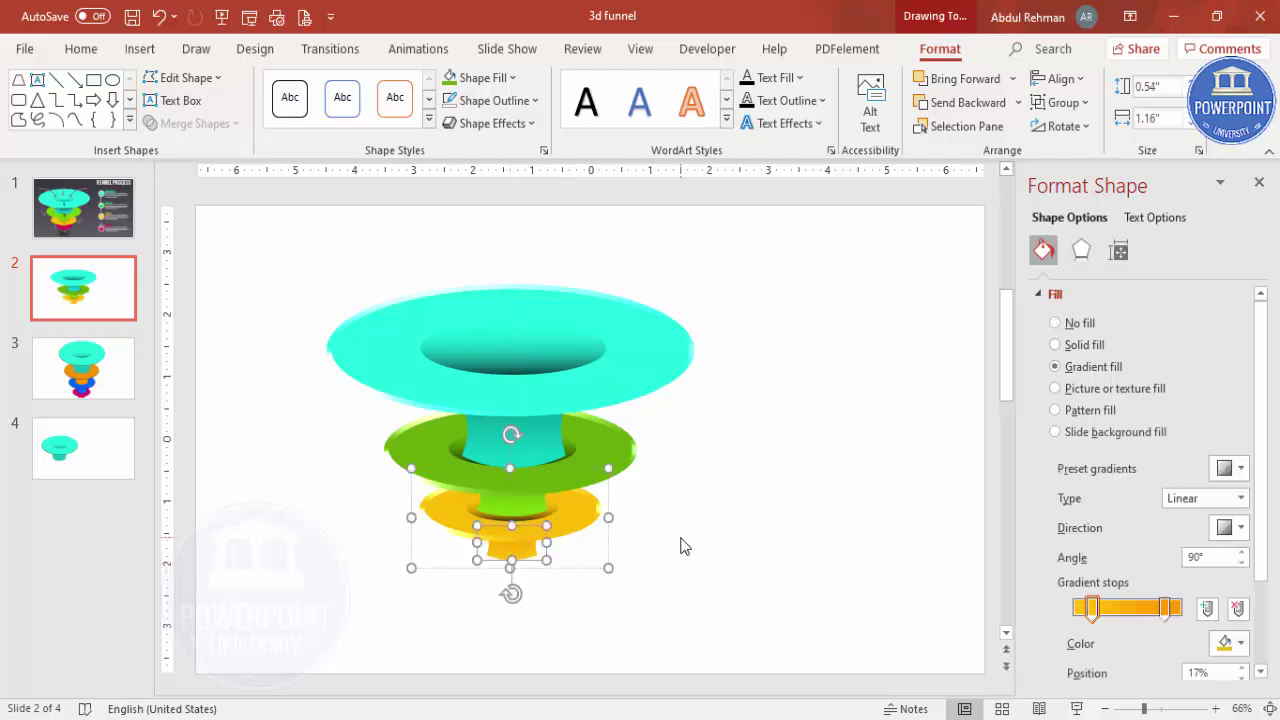
{"action": "left_click", "coordinate": [680, 543]}
{"action": "left_click", "coordinate": [580, 517]}
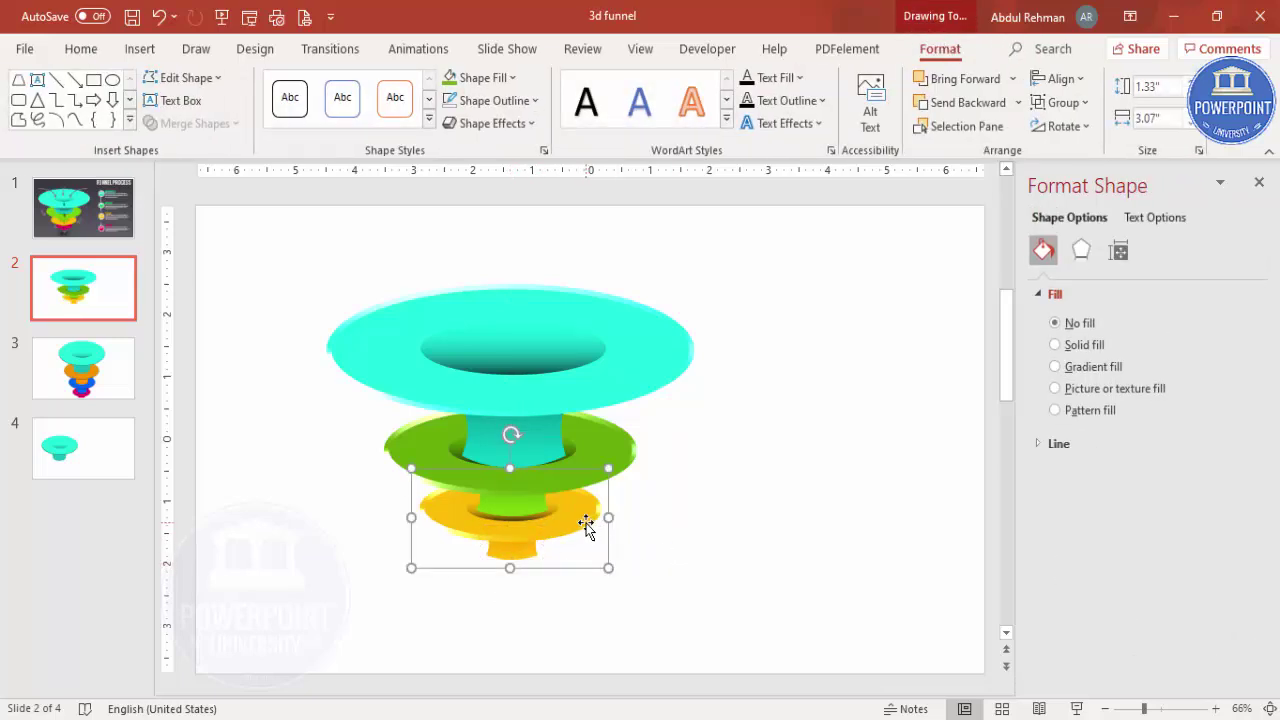
{"action": "left_click_drag", "start_coordinate": [586, 527], "coordinate": [757, 585]}
Shrink the funnel copy and fill its ring dark grey
{"action": "left_click_drag", "start_coordinate": [601, 527], "coordinate": [680, 571]}
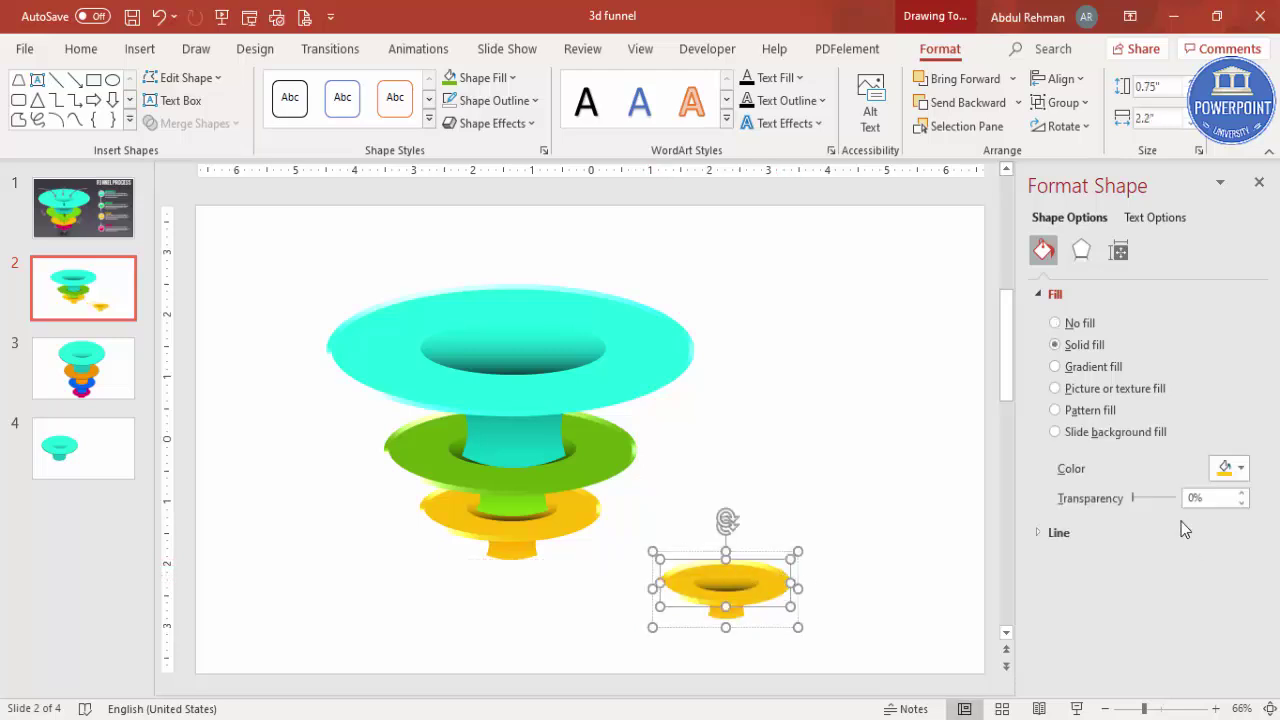
{"action": "left_click", "coordinate": [1228, 467]}
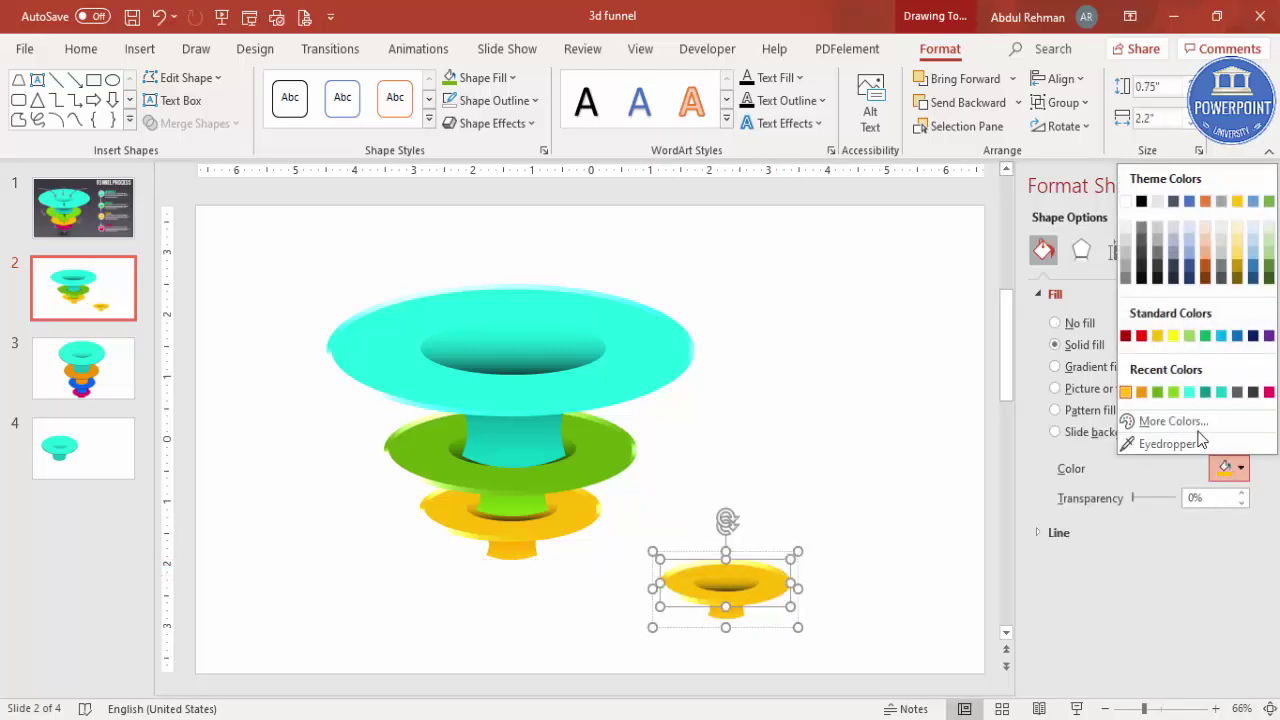
{"action": "left_click", "coordinate": [1254, 393]}
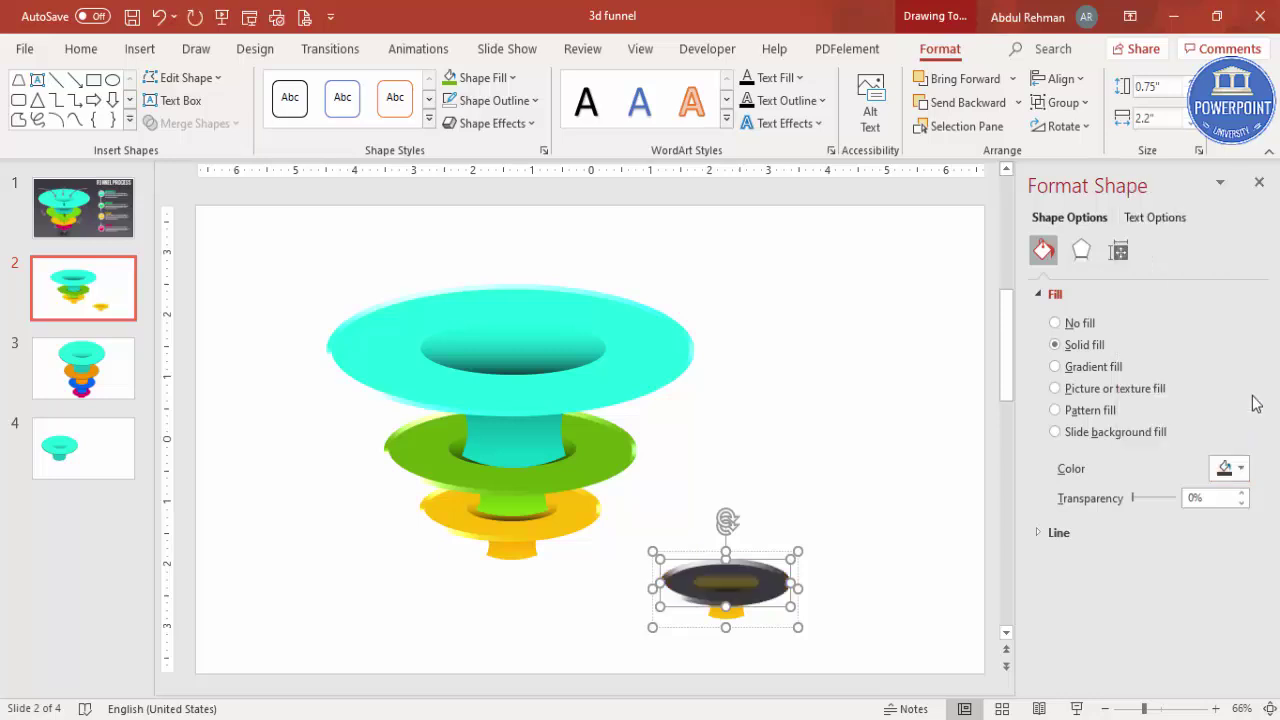
Darken the inner ellipse's gradient, making one end fully transparent
{"action": "left_click", "coordinate": [736, 580]}
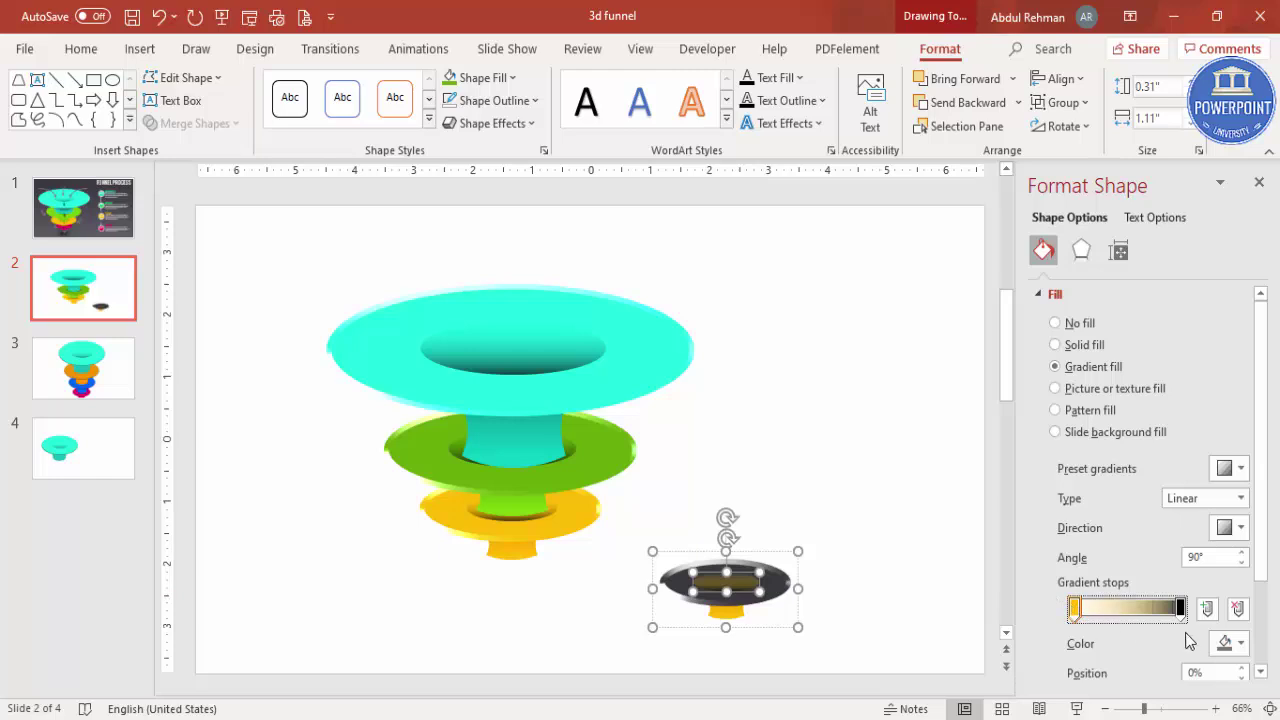
{"action": "left_click", "coordinate": [1229, 643]}
{"action": "left_click", "coordinate": [1175, 570]}
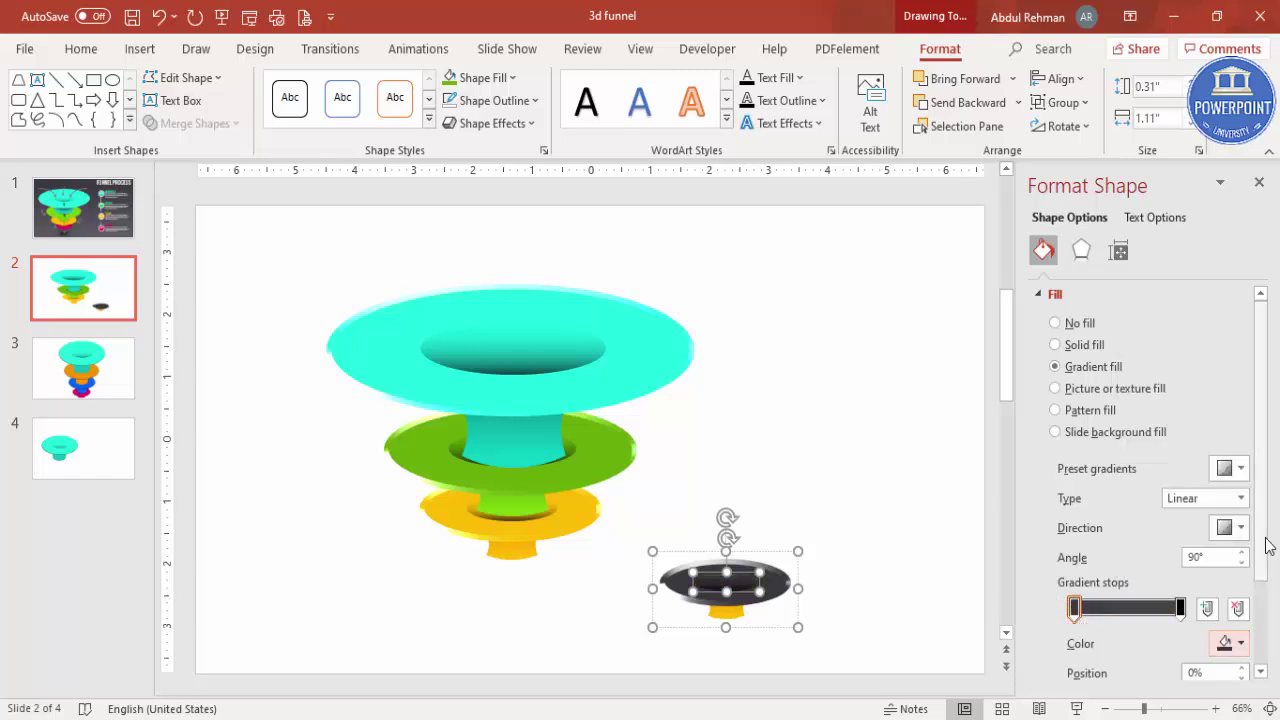
{"action": "left_click_drag", "start_coordinate": [1266, 537], "coordinate": [1237, 634]}
{"action": "left_click_drag", "start_coordinate": [1142, 586], "coordinate": [1192, 588]}
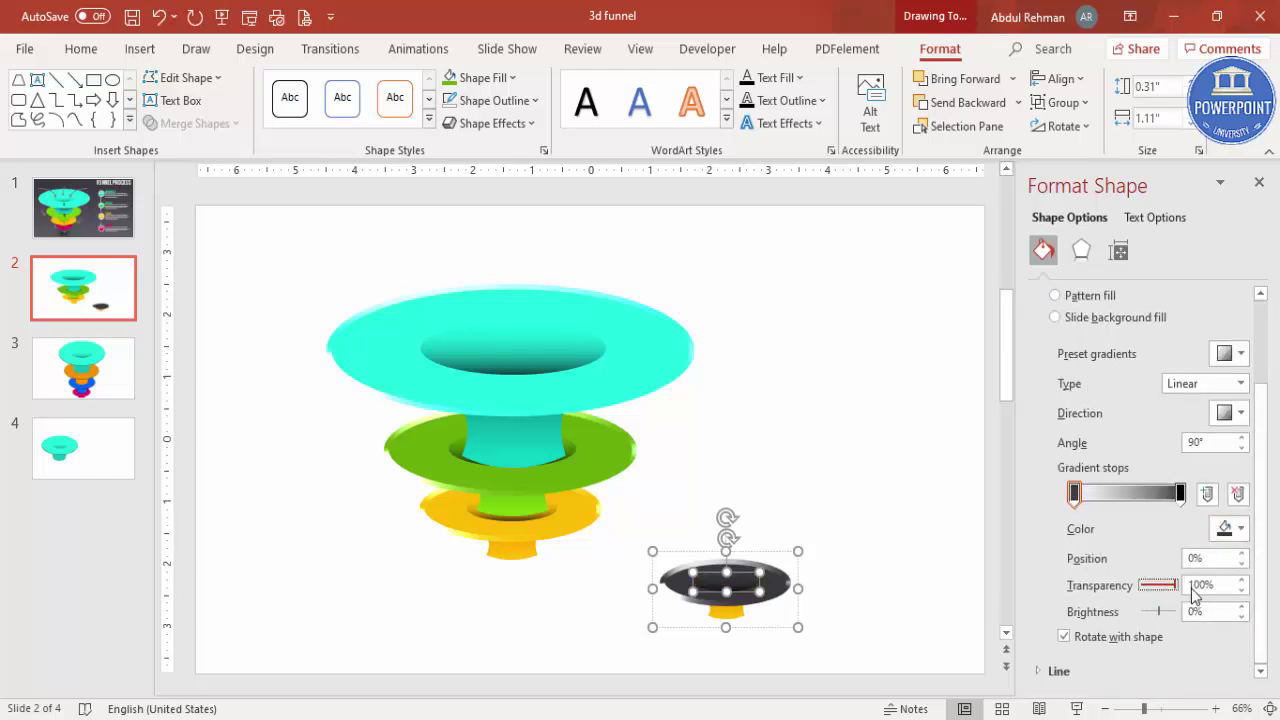
Make both of the stem's gradient ends dark grey
{"action": "left_click", "coordinate": [731, 615]}
{"action": "left_click", "coordinate": [1165, 493]}
{"action": "left_click", "coordinate": [1229, 528]}
{"action": "left_click", "coordinate": [1128, 456]}
{"action": "left_click", "coordinate": [1092, 493]}
{"action": "left_click", "coordinate": [1229, 528]}
{"action": "left_click", "coordinate": [1125, 457]}
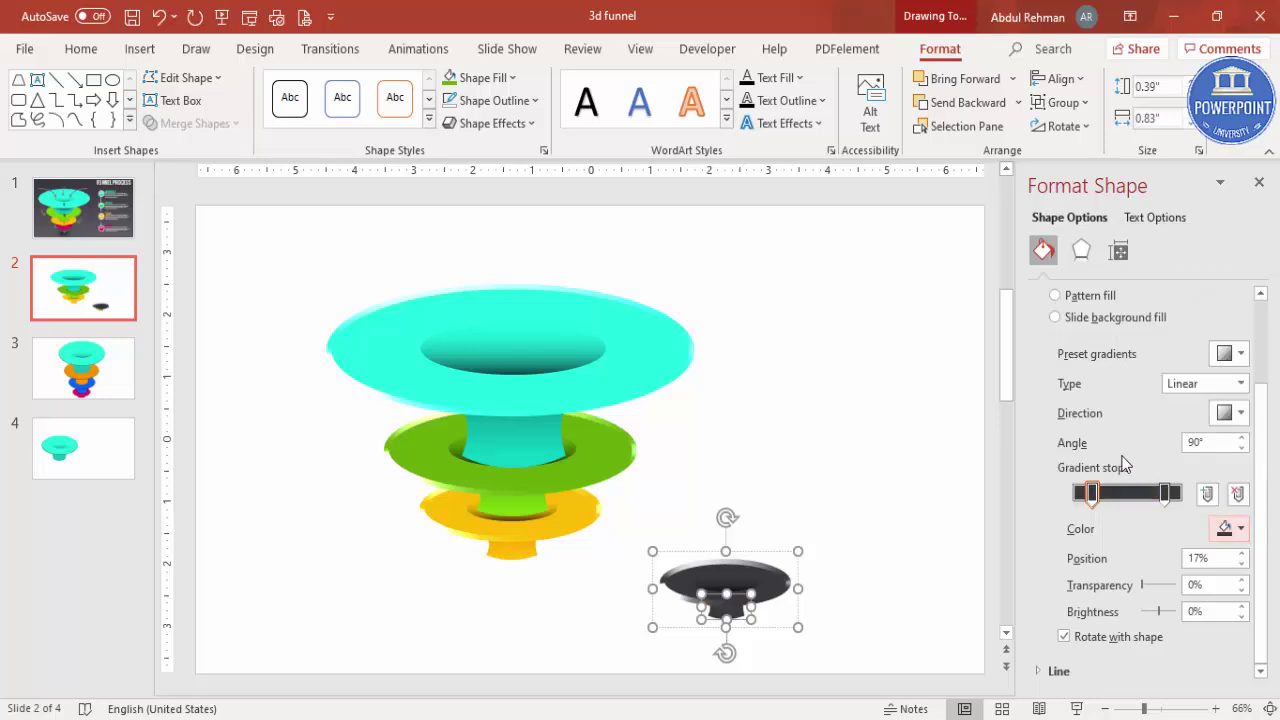
{"action": "left_click", "coordinate": [843, 585]}
{"action": "left_click", "coordinate": [767, 602]}
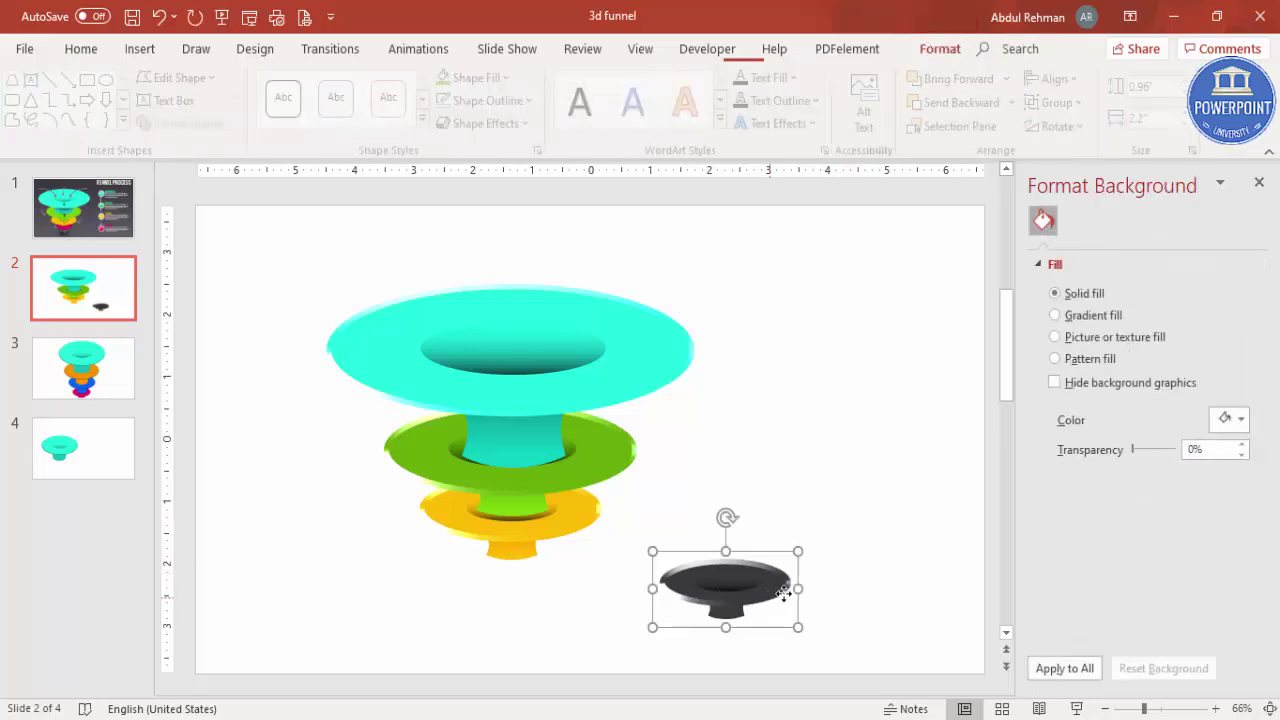
Line the dark funnel up under the gold ring and send it backward
{"action": "left_click_drag", "start_coordinate": [800, 587], "coordinate": [586, 562]}
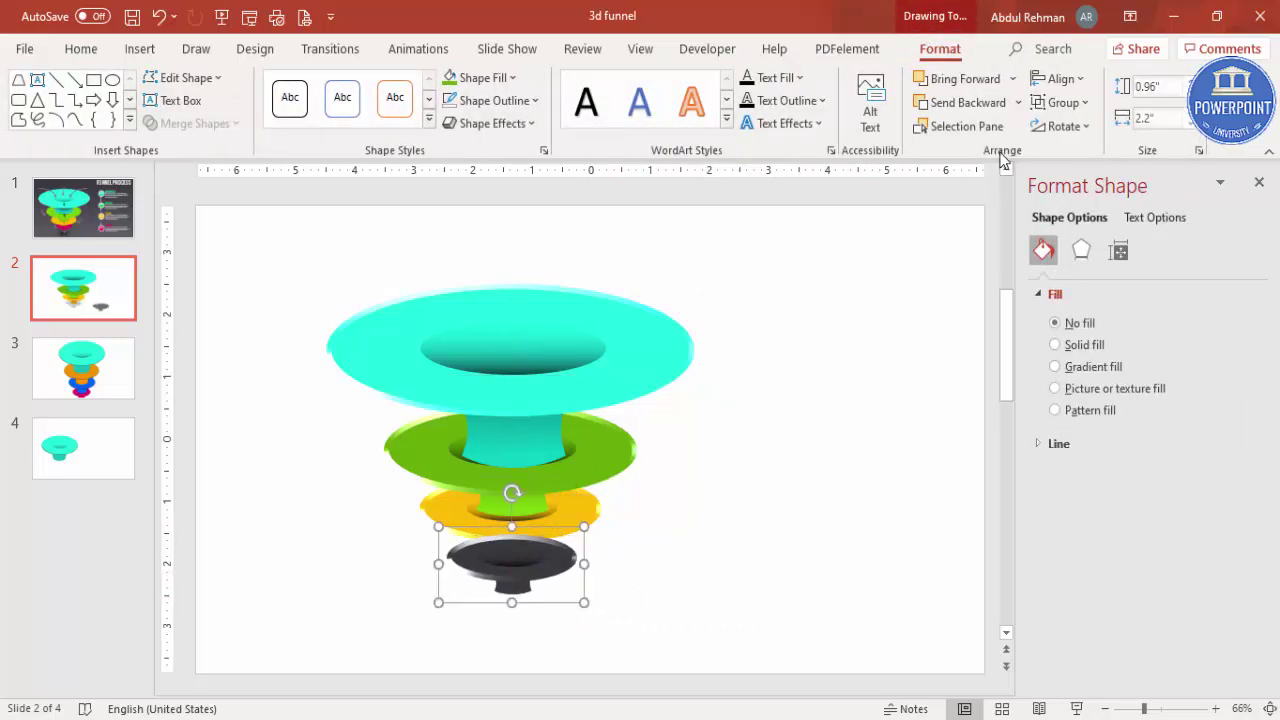
{"action": "left_click", "coordinate": [967, 107]}
{"action": "left_click_drag", "start_coordinate": [551, 567], "coordinate": [548, 567]}
{"action": "key", "text": "Escape"}
Marquee-select all four funnel tiers and group them with Ctrl+G
{"action": "left_click_drag", "start_coordinate": [258, 244], "coordinate": [828, 706]}
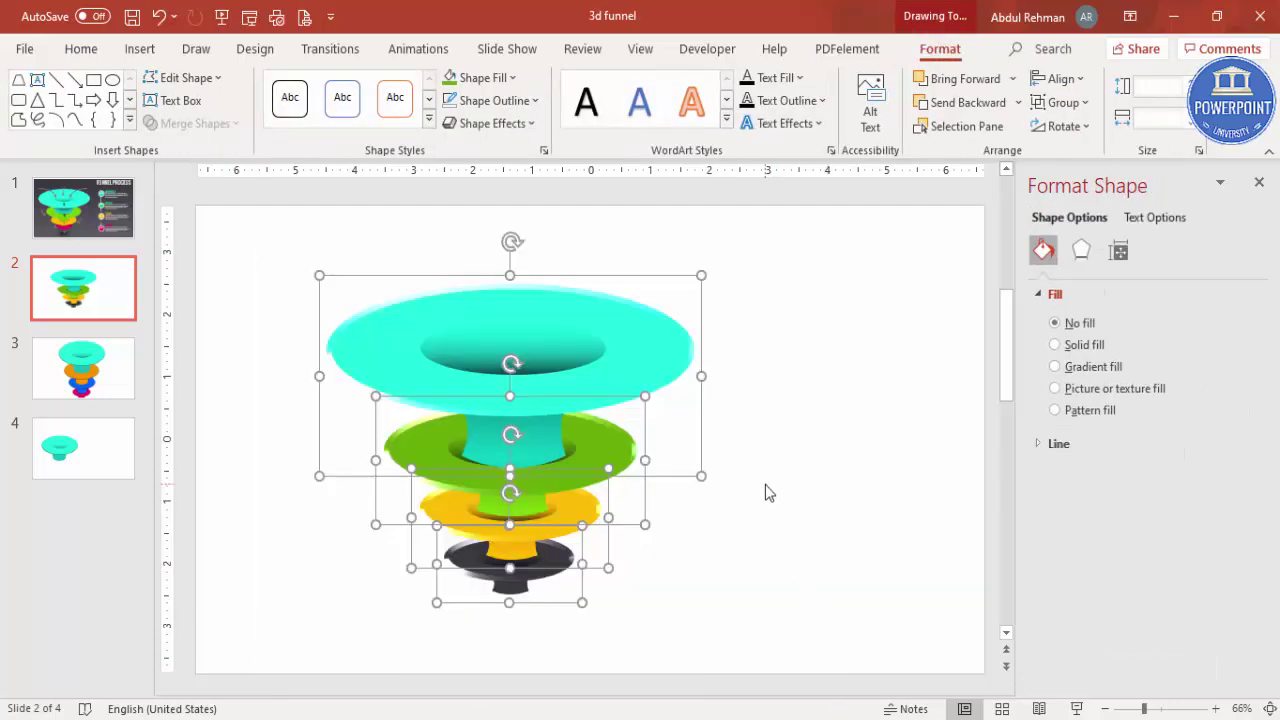
{"action": "left_click", "coordinate": [765, 502]}
{"action": "left_click_drag", "start_coordinate": [252, 241], "coordinate": [823, 651]}
{"action": "key", "text": "ctrl+g"}
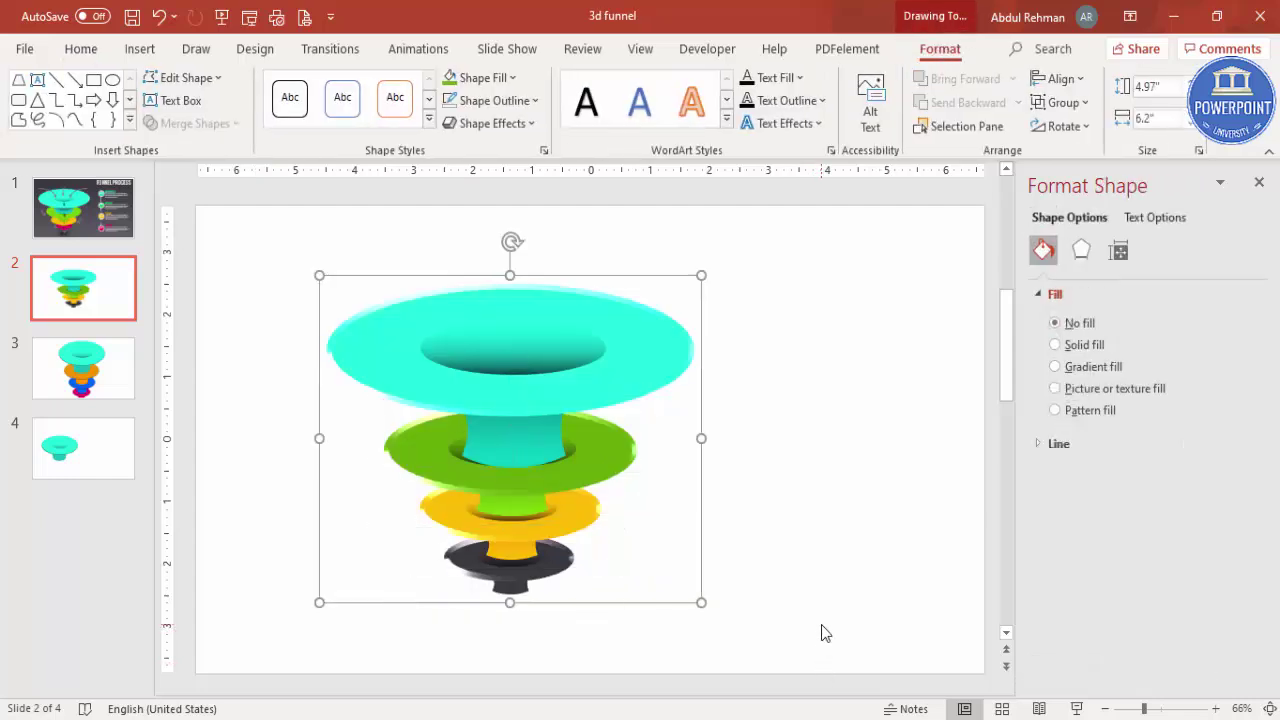
Move the grouped funnel to the left
{"action": "left_click", "coordinate": [716, 608]}
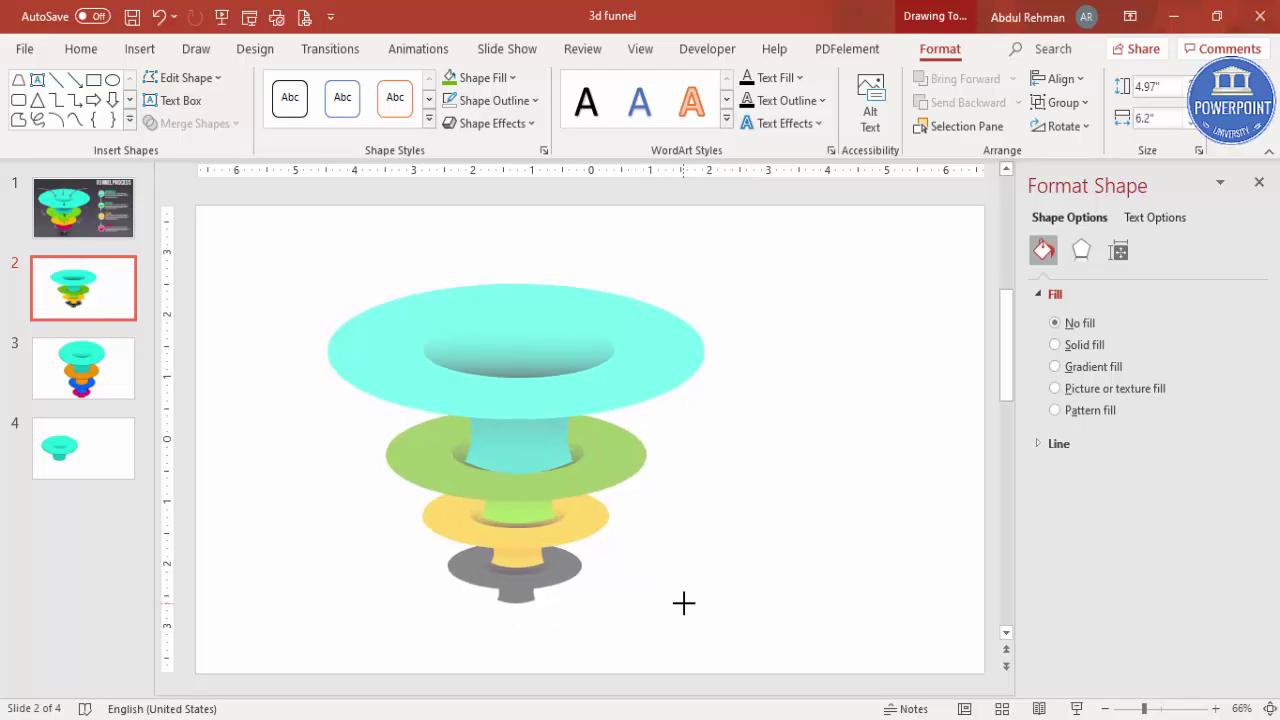
{"action": "left_click", "coordinate": [646, 417]}
{"action": "left_click_drag", "start_coordinate": [646, 417], "coordinate": [576, 383]}
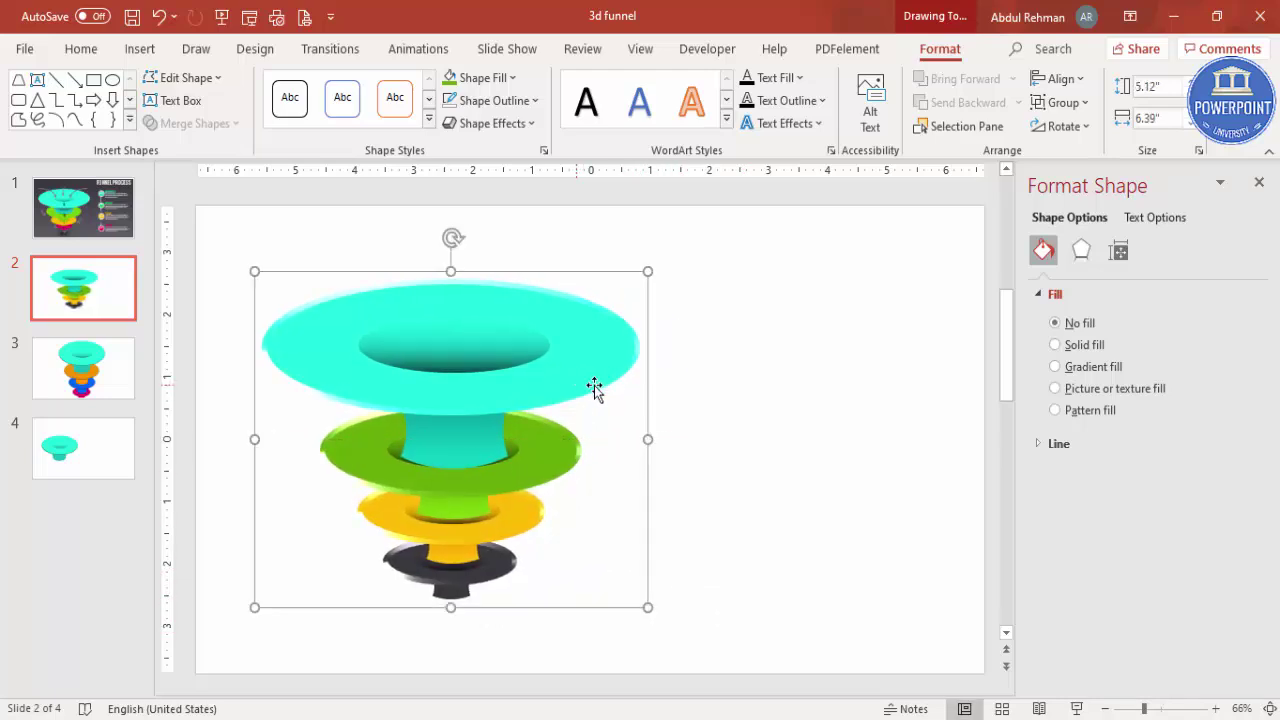
Nudge the grouped funnel slightly down and left into its final position
{"action": "left_click", "coordinate": [735, 385]}
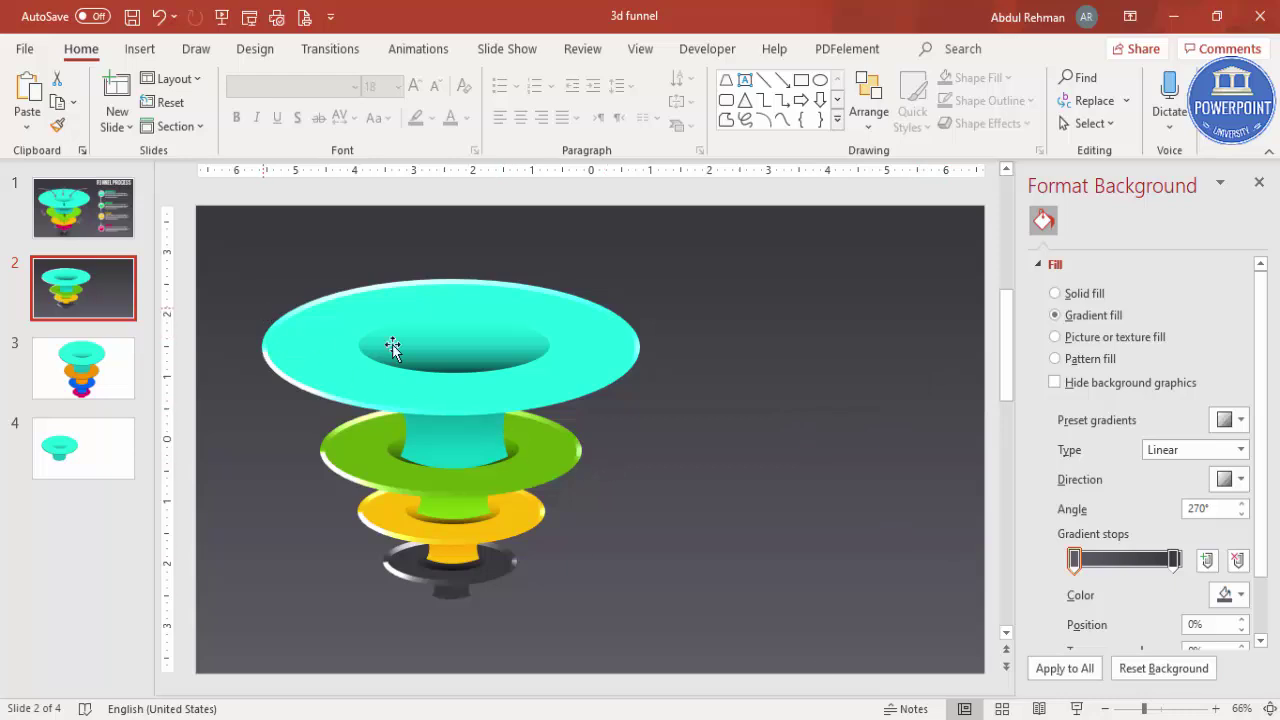
{"action": "left_click", "coordinate": [557, 346]}
{"action": "mouse_move", "coordinate": [597, 360]}
{"action": "left_mouse_down"}
{"action": "mouse_move", "coordinate": [591, 385]}
{"action": "mouse_move", "coordinate": [580, 377]}
{"action": "left_mouse_up"}
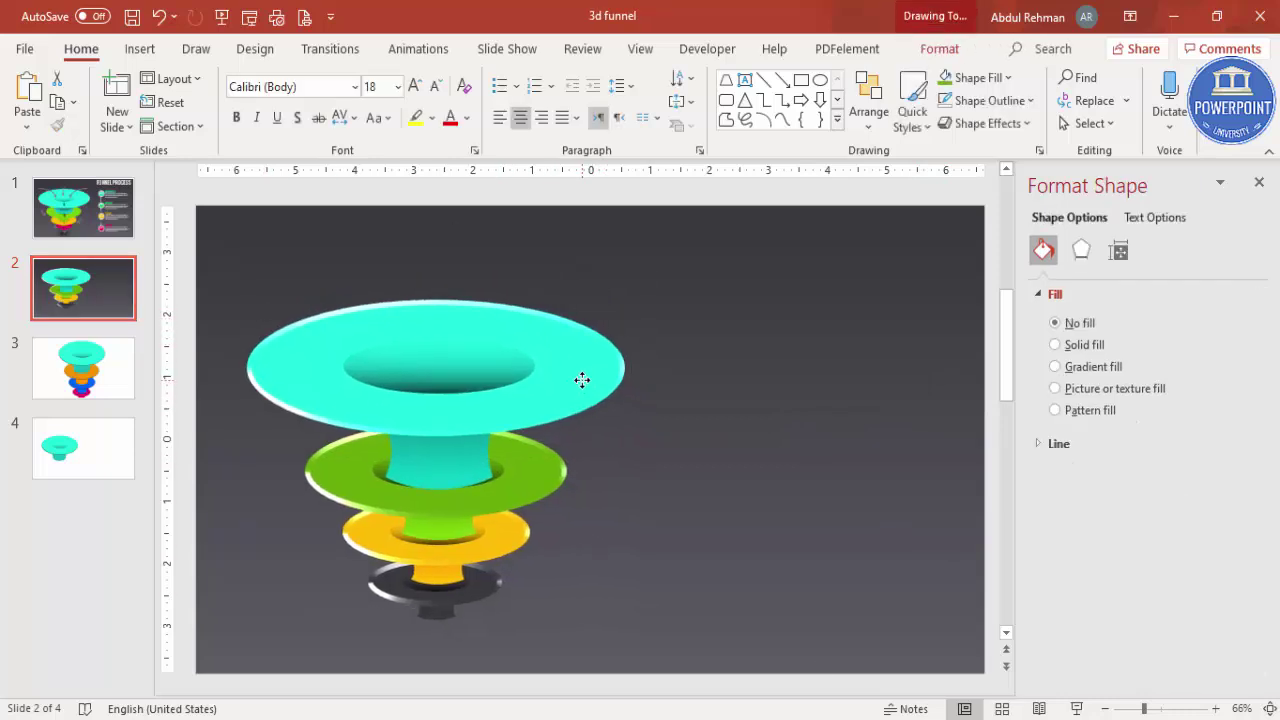
{"action": "left_click", "coordinate": [846, 367]}
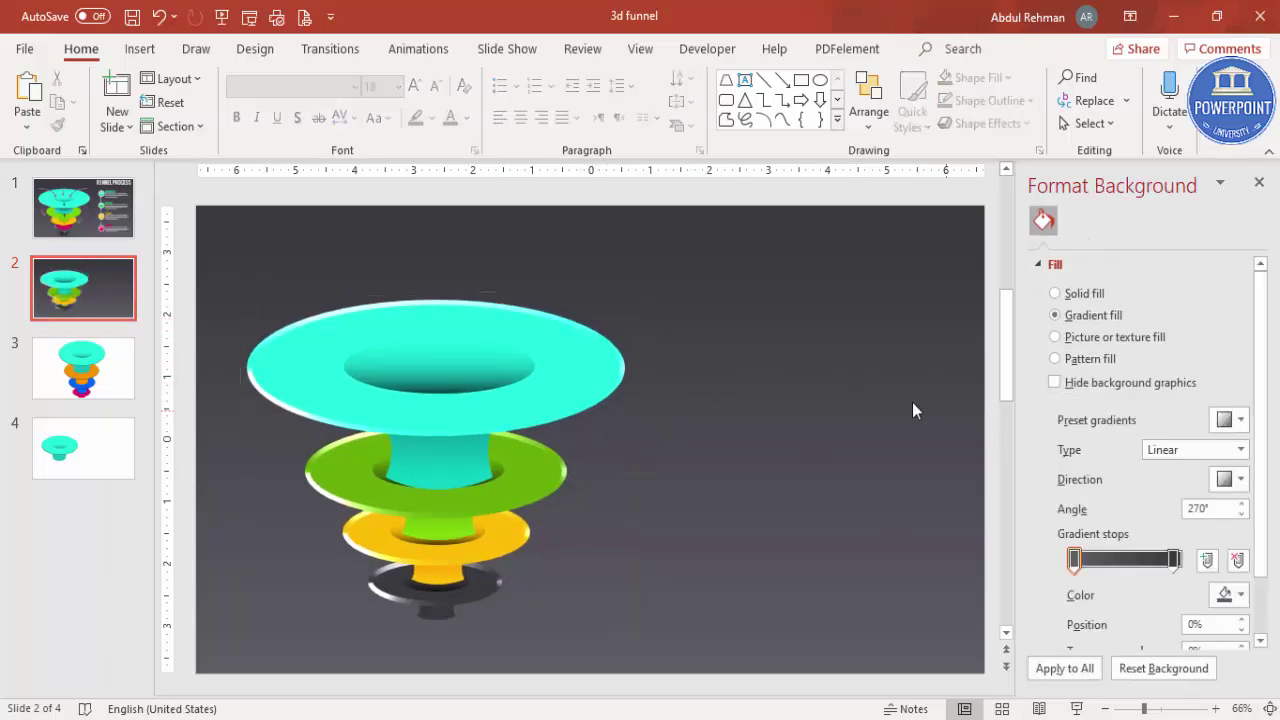
Draw a curve with the Insert Shapes Curve tool above the cyan tier's upper left
{"action": "left_click", "coordinate": [139, 52]}
{"action": "left_click", "coordinate": [302, 132]}
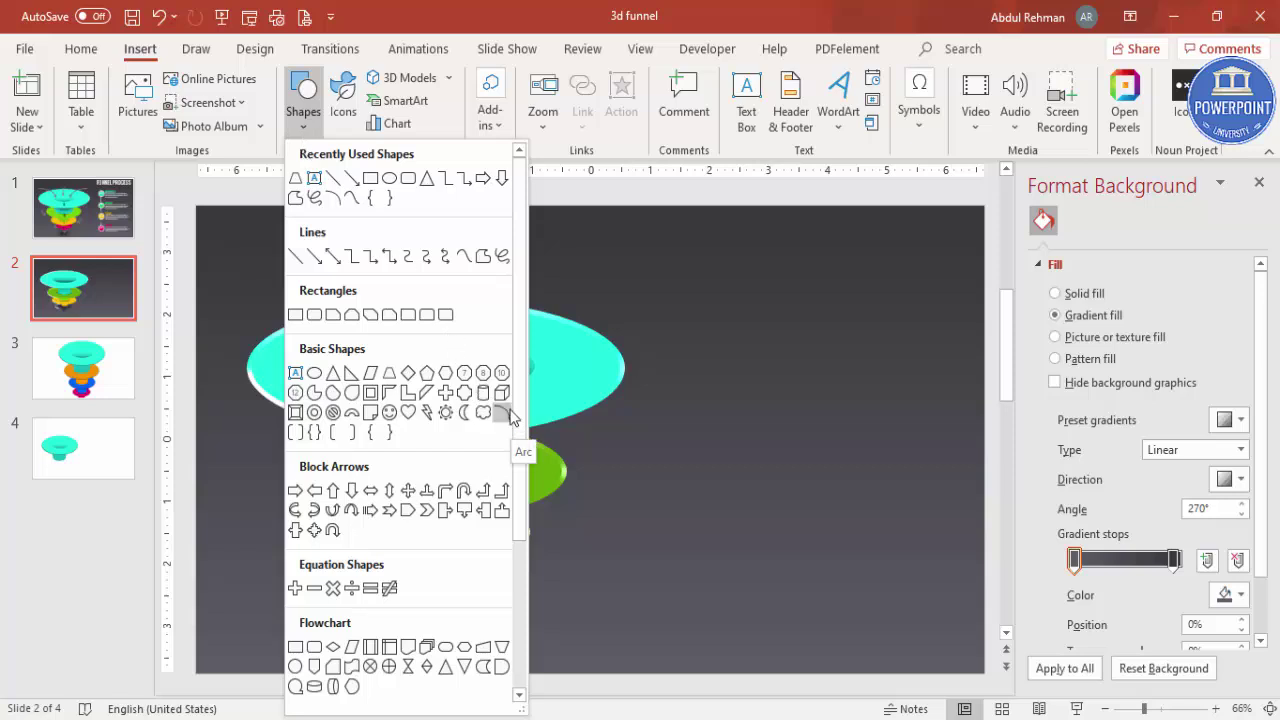
{"action": "left_click", "coordinate": [463, 257]}
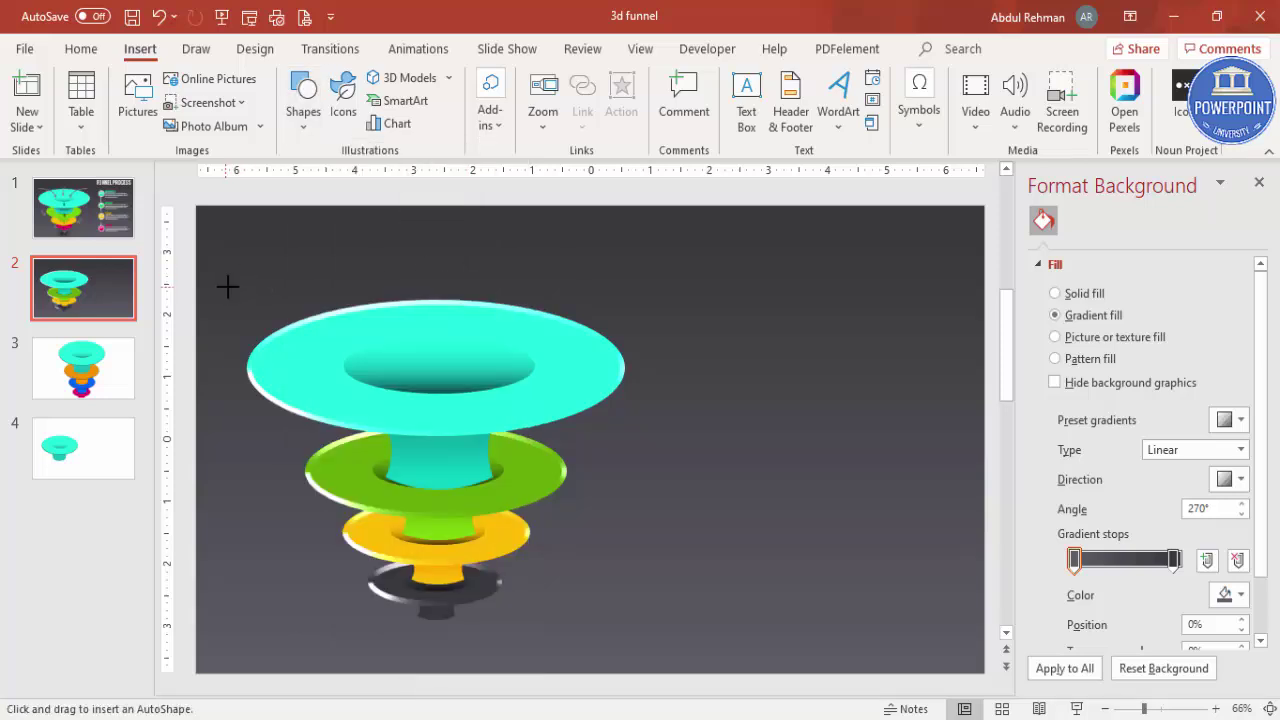
{"action": "double_click", "coordinate": [378, 336]}
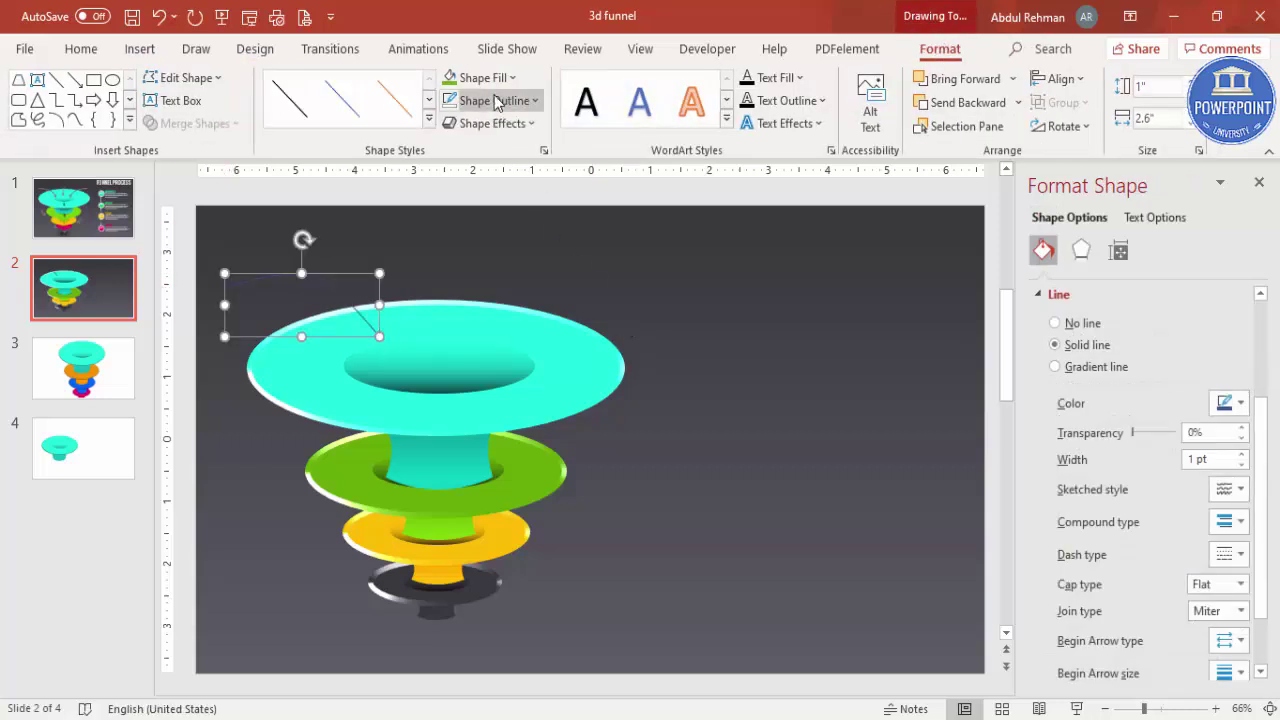
Give the curve a light grey 3 pt outline
{"action": "left_click", "coordinate": [488, 80]}
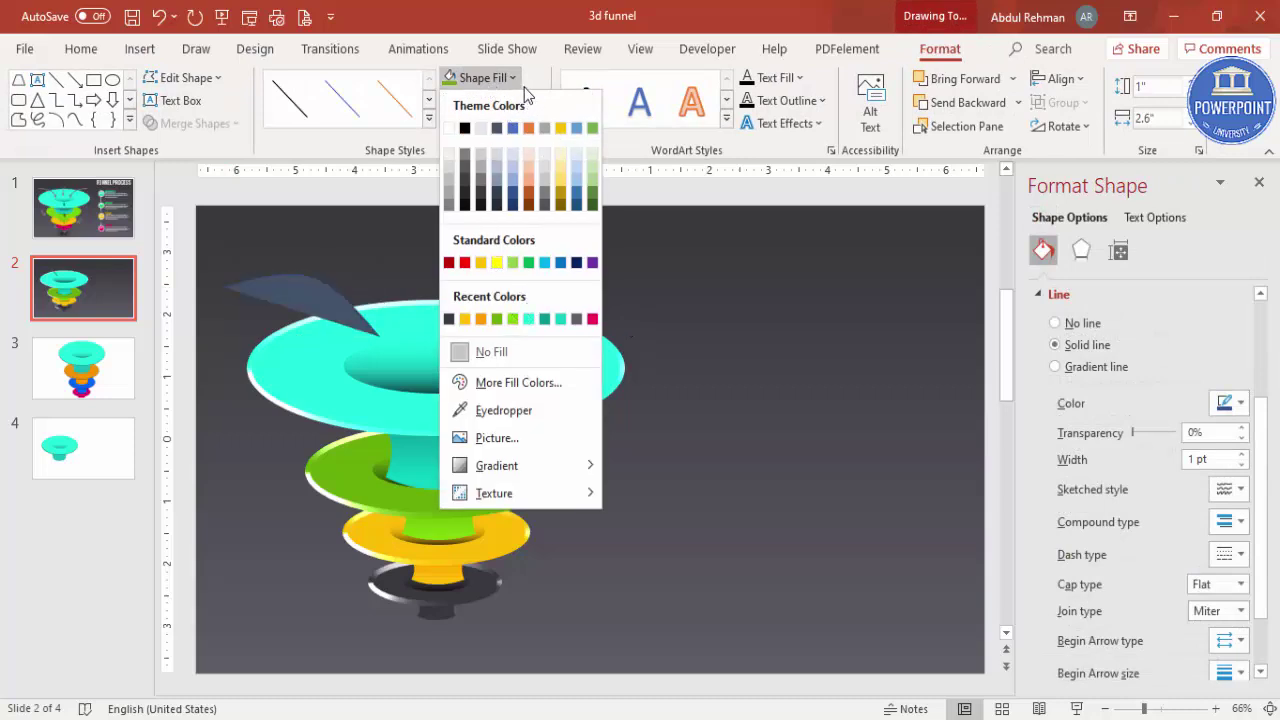
{"action": "left_click", "coordinate": [515, 82]}
{"action": "left_click", "coordinate": [509, 104]}
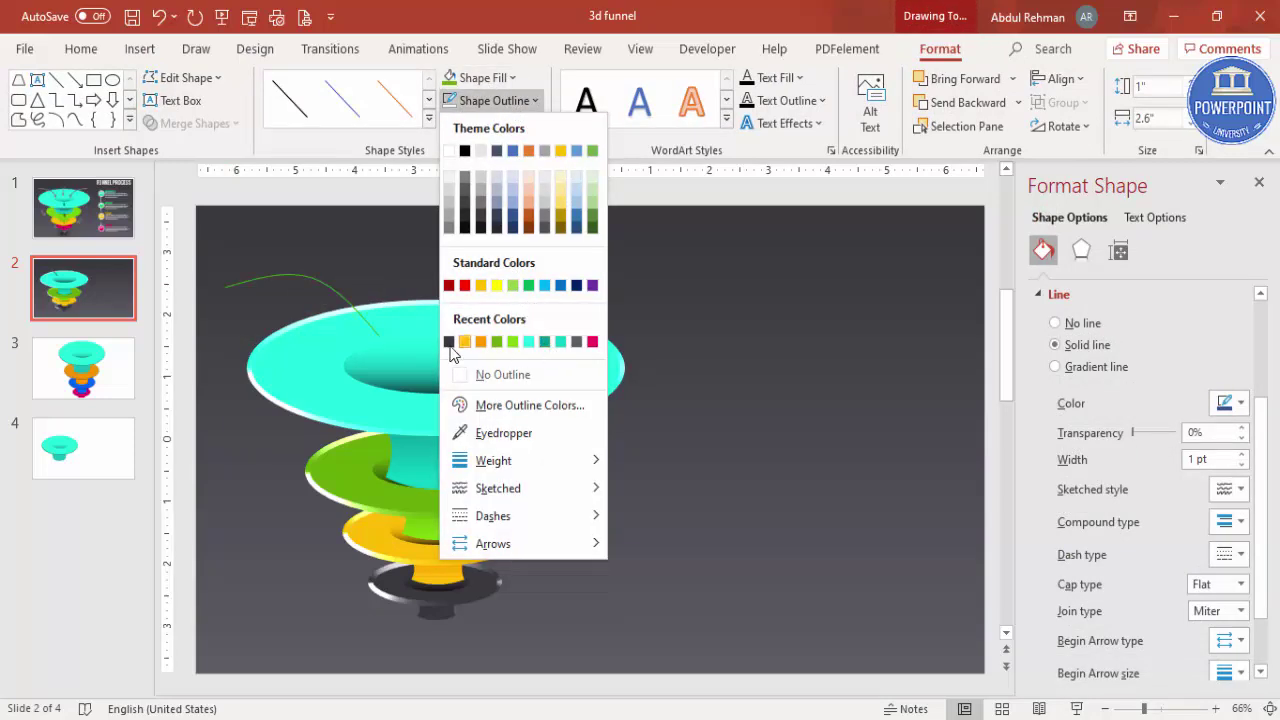
{"action": "left_click", "coordinate": [451, 216]}
{"action": "left_click", "coordinate": [512, 101]}
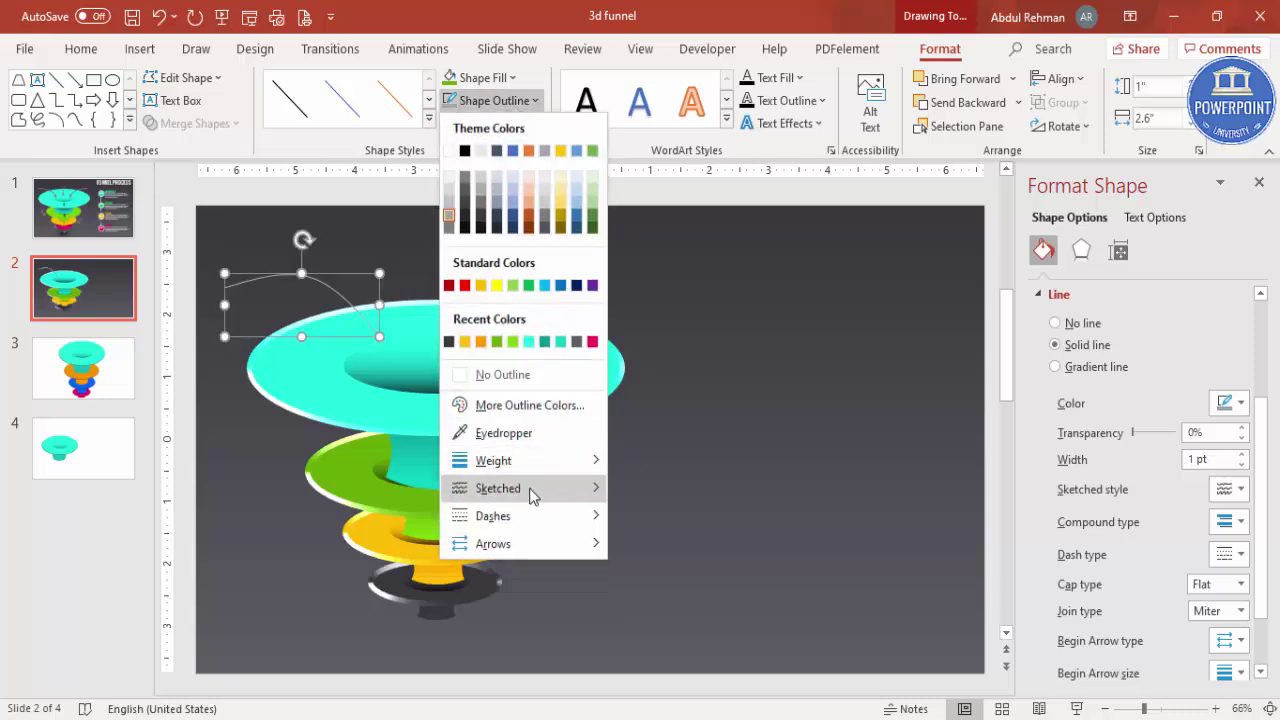
{"action": "mouse_move", "coordinate": [530, 461]}
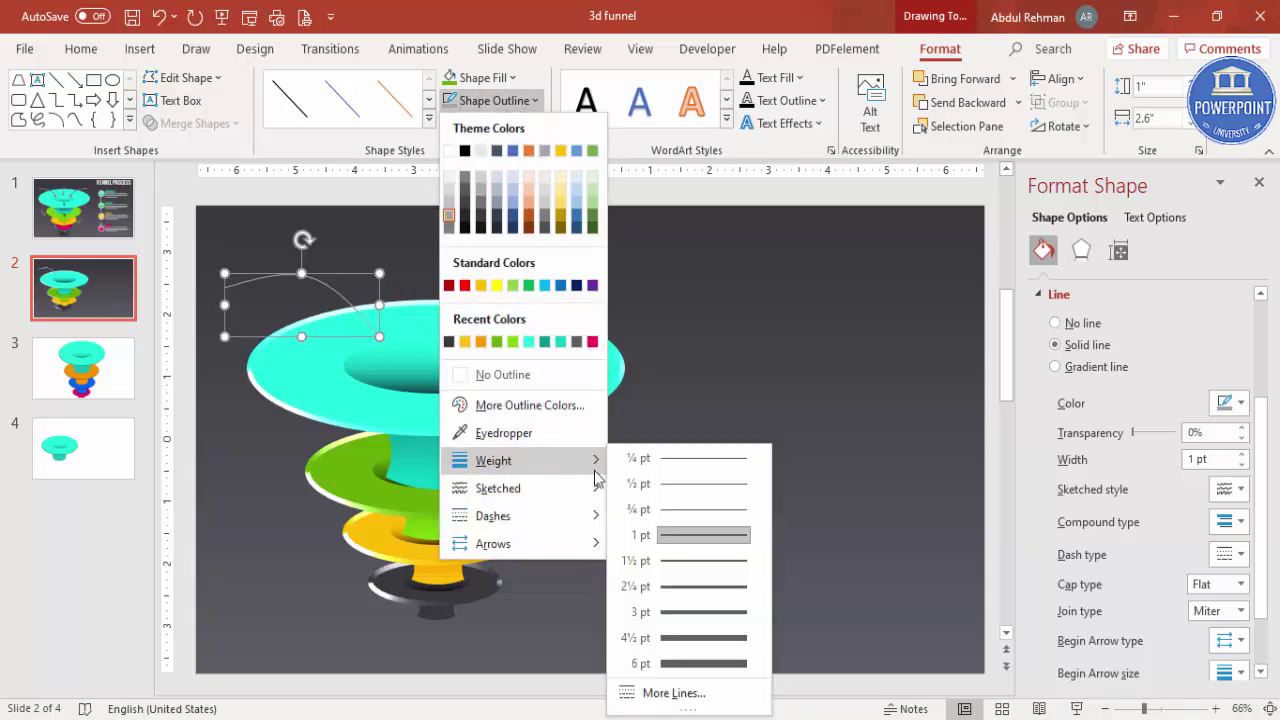
{"action": "left_click", "coordinate": [703, 612]}
Browse the begin and end arrowhead options in the Line settings without changing them
{"action": "scroll", "coordinate": [1262, 548], "scroll_direction": "down", "scroll_amount": 2}
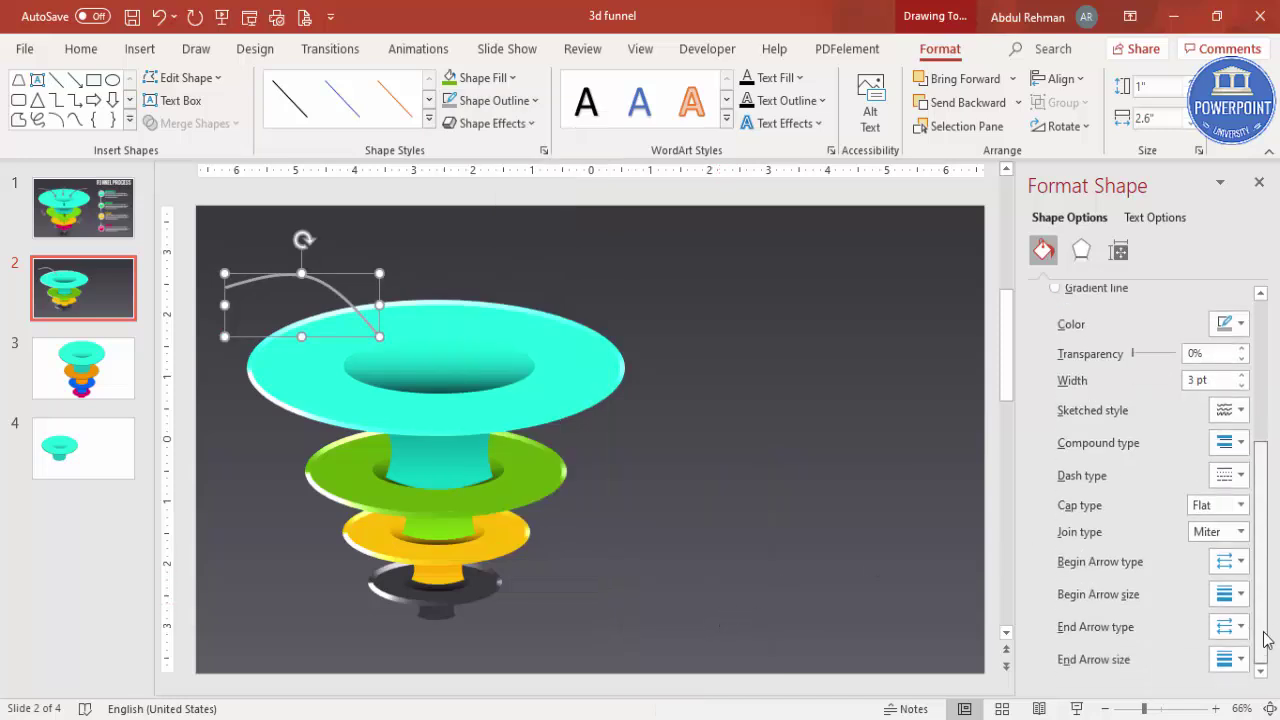
{"action": "left_click", "coordinate": [1241, 562]}
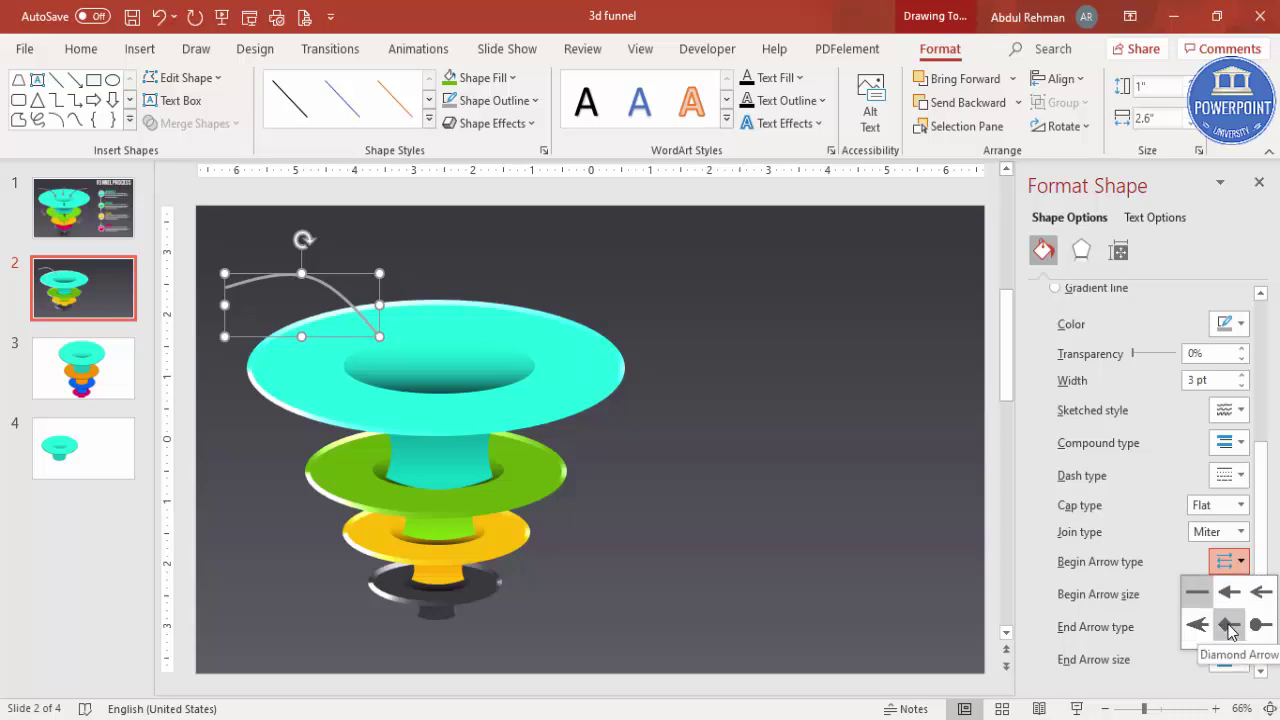
{"action": "left_click", "coordinate": [1152, 635]}
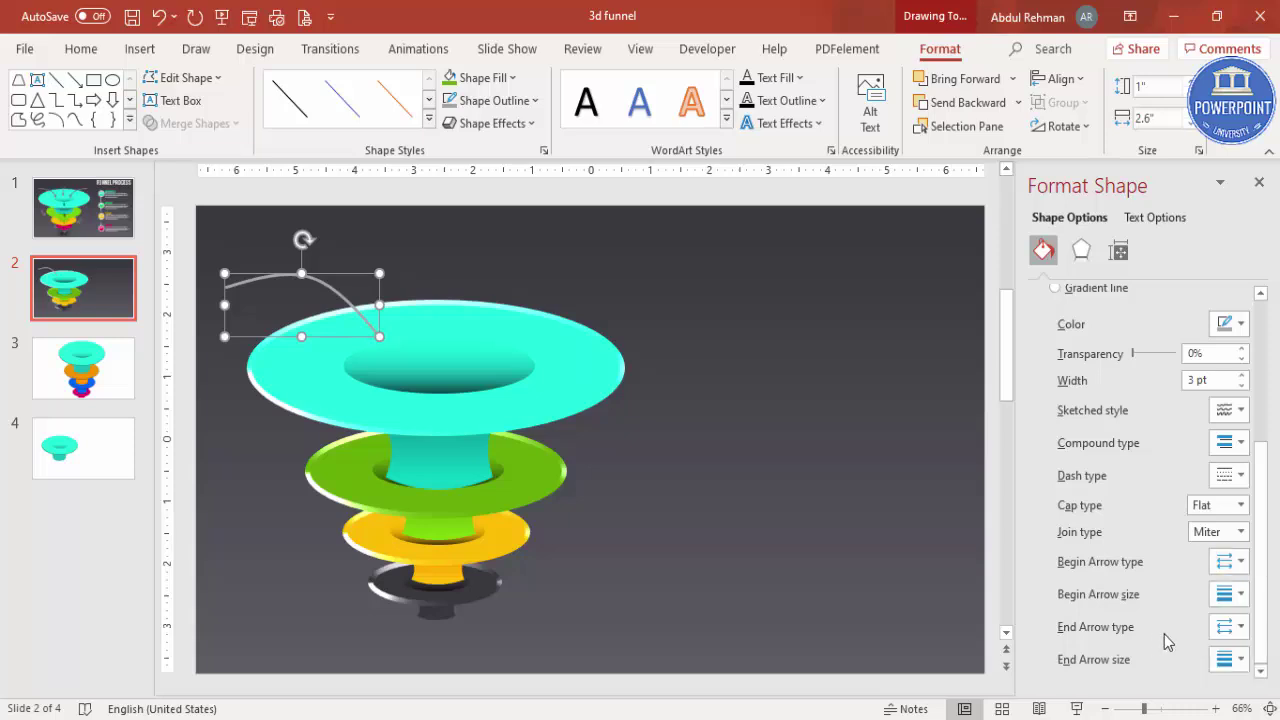
{"action": "left_click", "coordinate": [1241, 627]}
{"action": "left_click", "coordinate": [1201, 695]}
Add an end arrowhead to the curve and set the begin arrow size
{"action": "left_click", "coordinate": [718, 461]}
{"action": "left_click", "coordinate": [317, 285]}
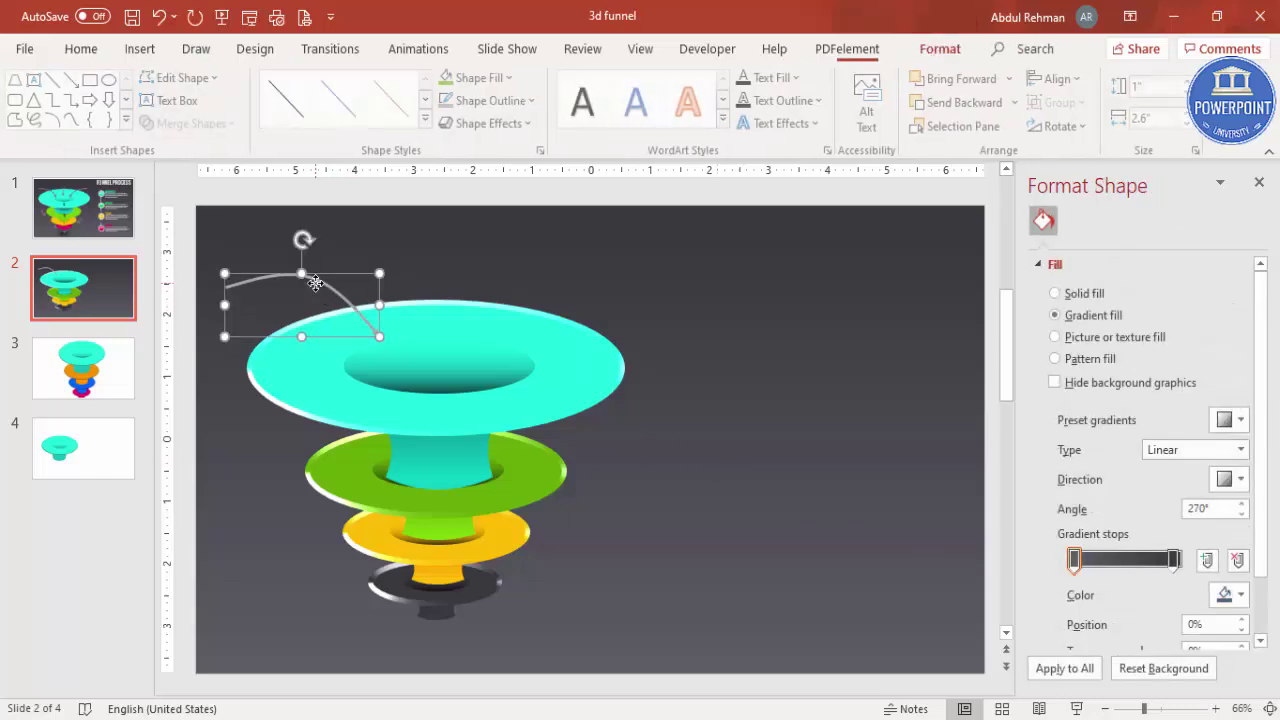
{"action": "scroll", "coordinate": [1262, 592], "scroll_direction": "down", "scroll_amount": 2}
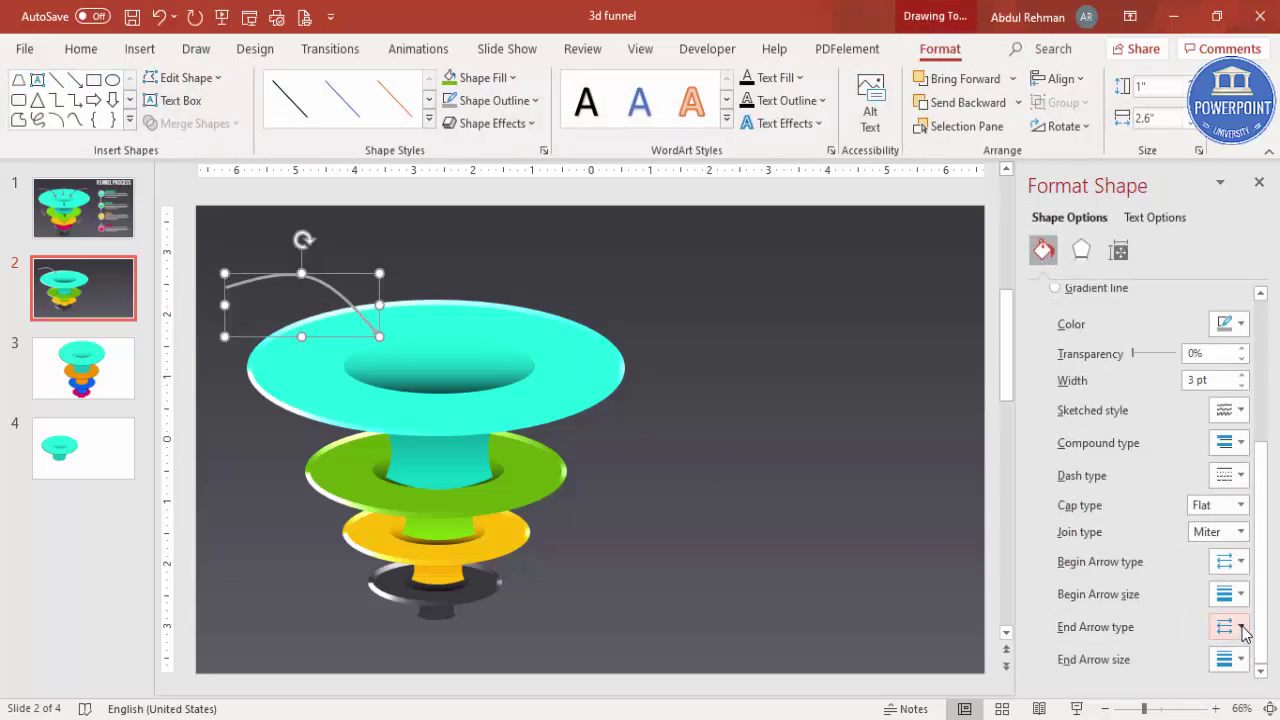
{"action": "left_click", "coordinate": [1229, 627]}
{"action": "left_click", "coordinate": [1197, 689]}
{"action": "left_click", "coordinate": [1240, 594]}
{"action": "left_click", "coordinate": [1260, 689]}
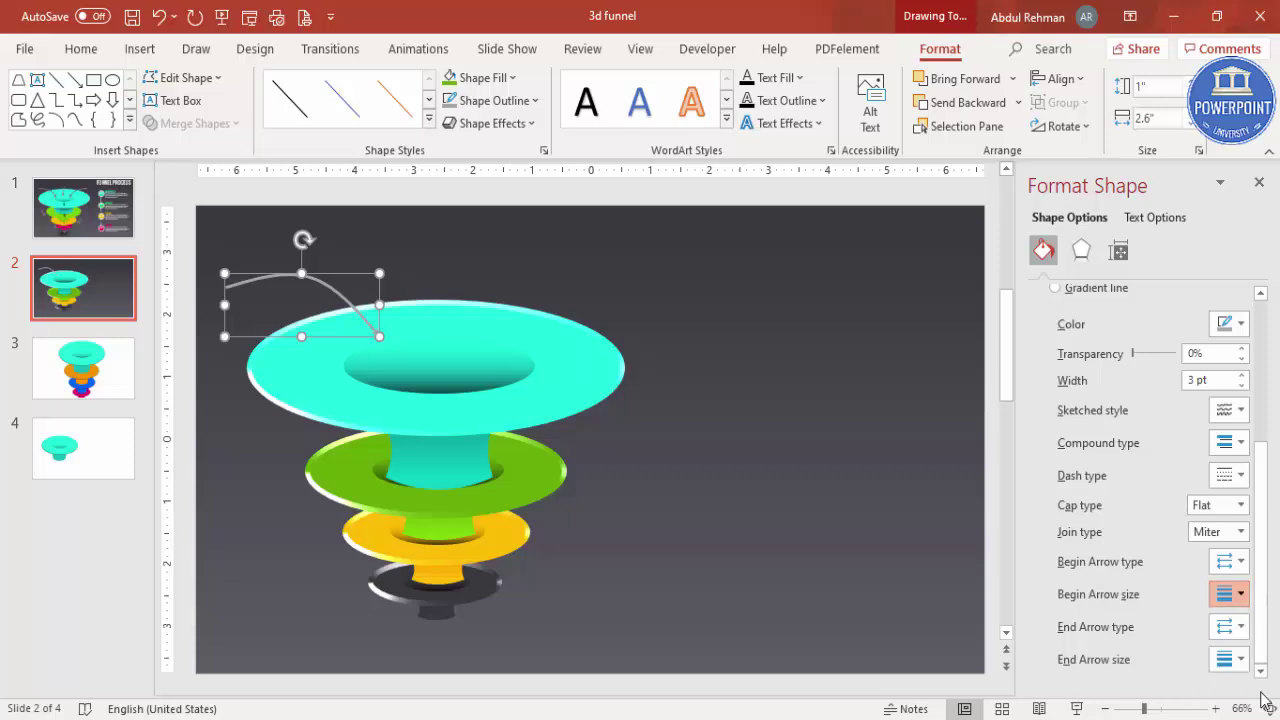
{"action": "left_click", "coordinate": [668, 452]}
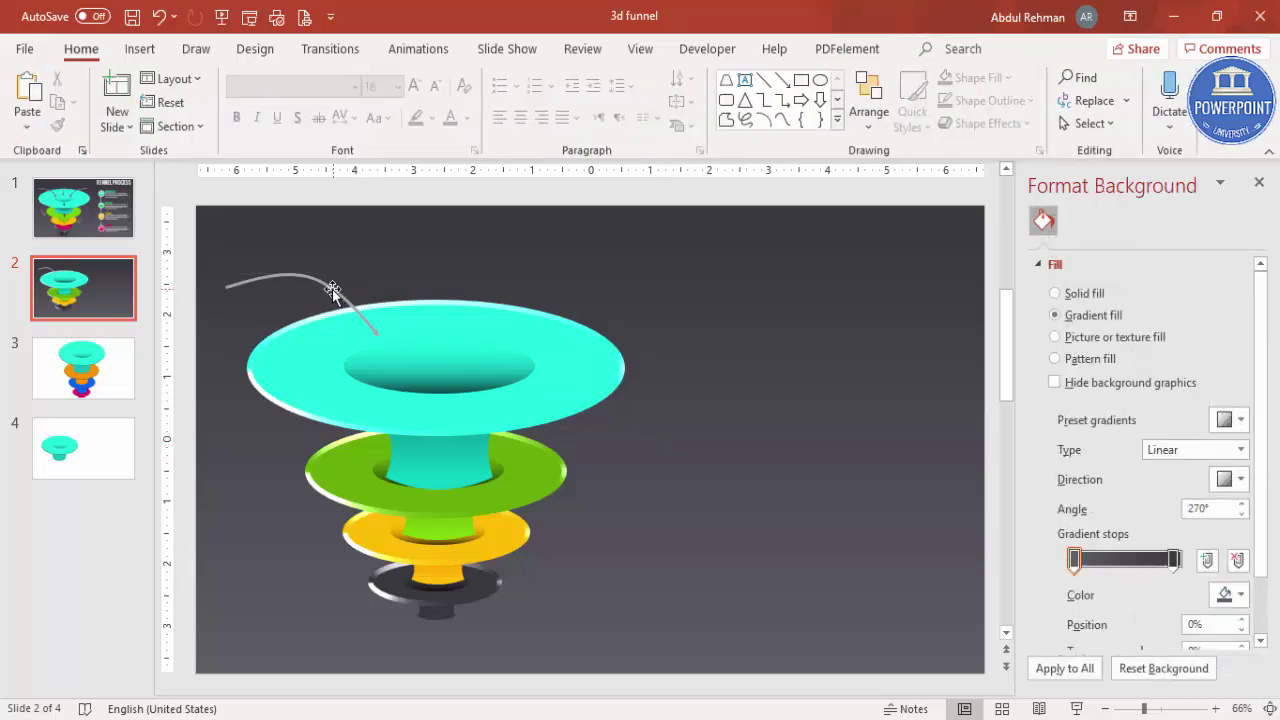
Duplicate the curved arrow, move the copy right above the funnel, and flip it horizontally
{"action": "left_click", "coordinate": [333, 290]}
{"action": "key", "text": "ctrl+d"}
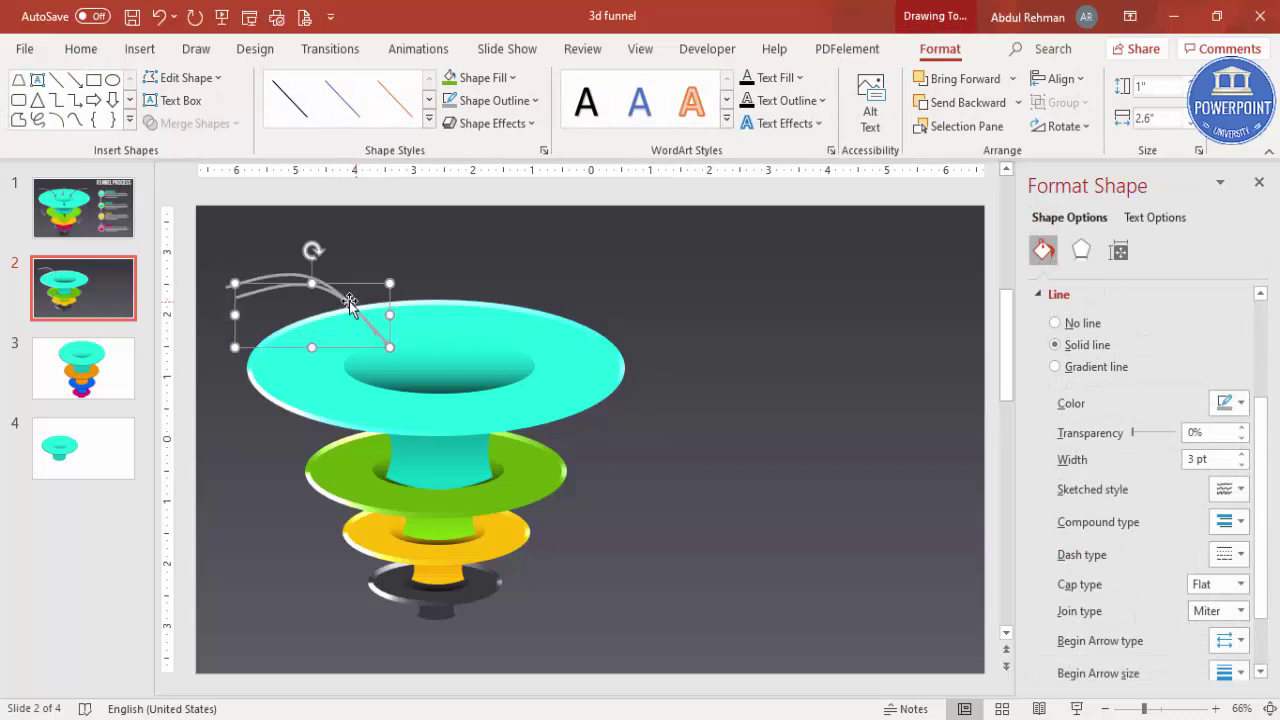
{"action": "left_click_drag", "start_coordinate": [346, 287], "coordinate": [624, 266]}
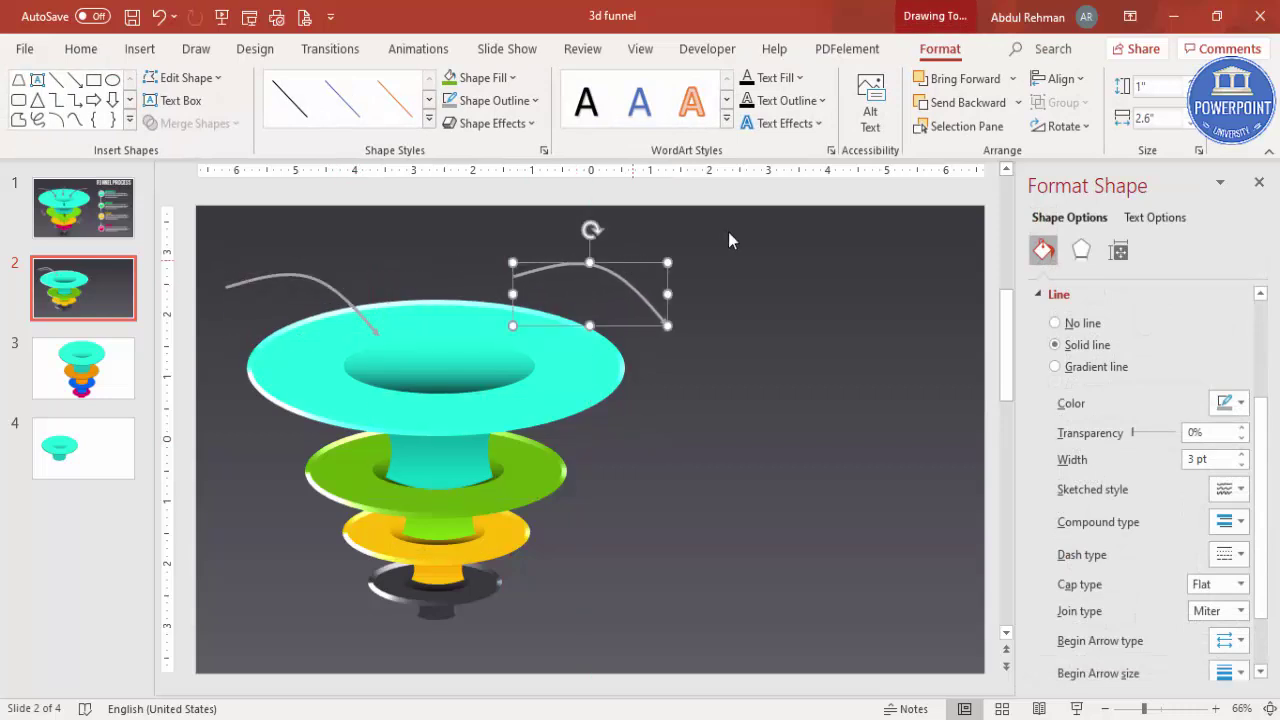
{"action": "left_click", "coordinate": [1064, 126]}
{"action": "left_click", "coordinate": [1131, 236]}
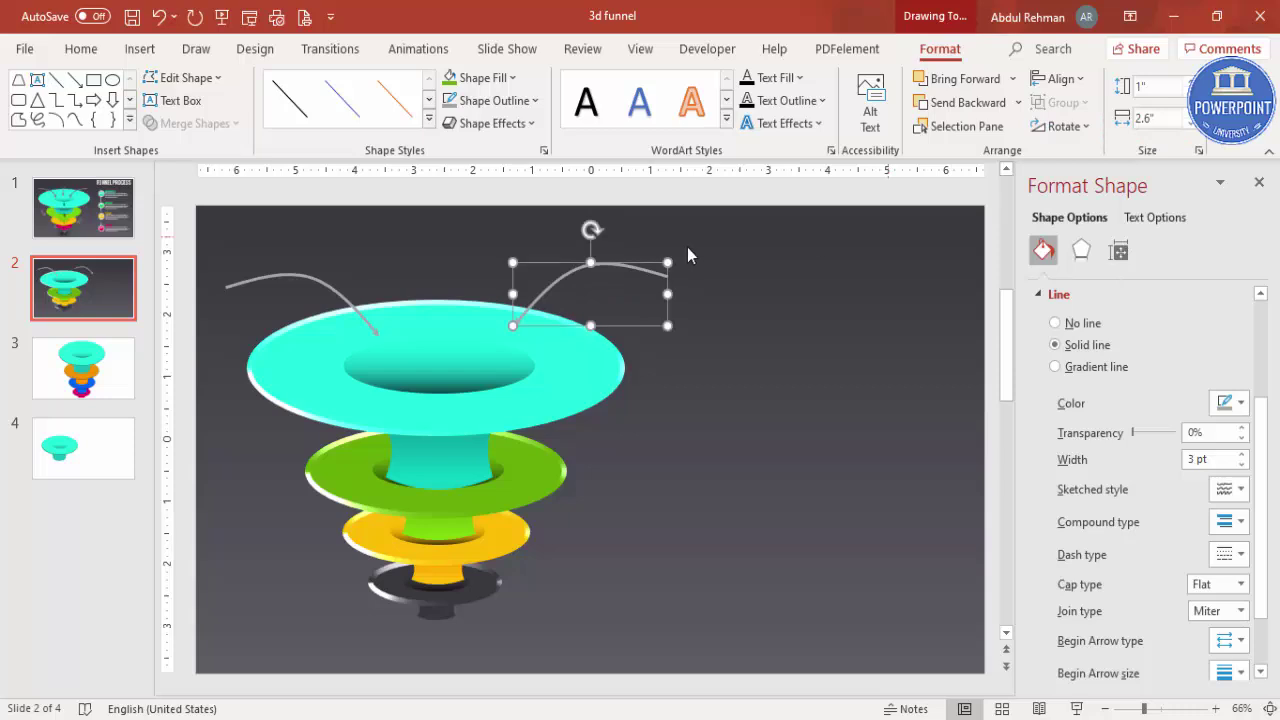
Lower both curves level over the top tier, then duplicate the mirrored right curve
{"action": "left_click_drag", "start_coordinate": [623, 262], "coordinate": [601, 294]}
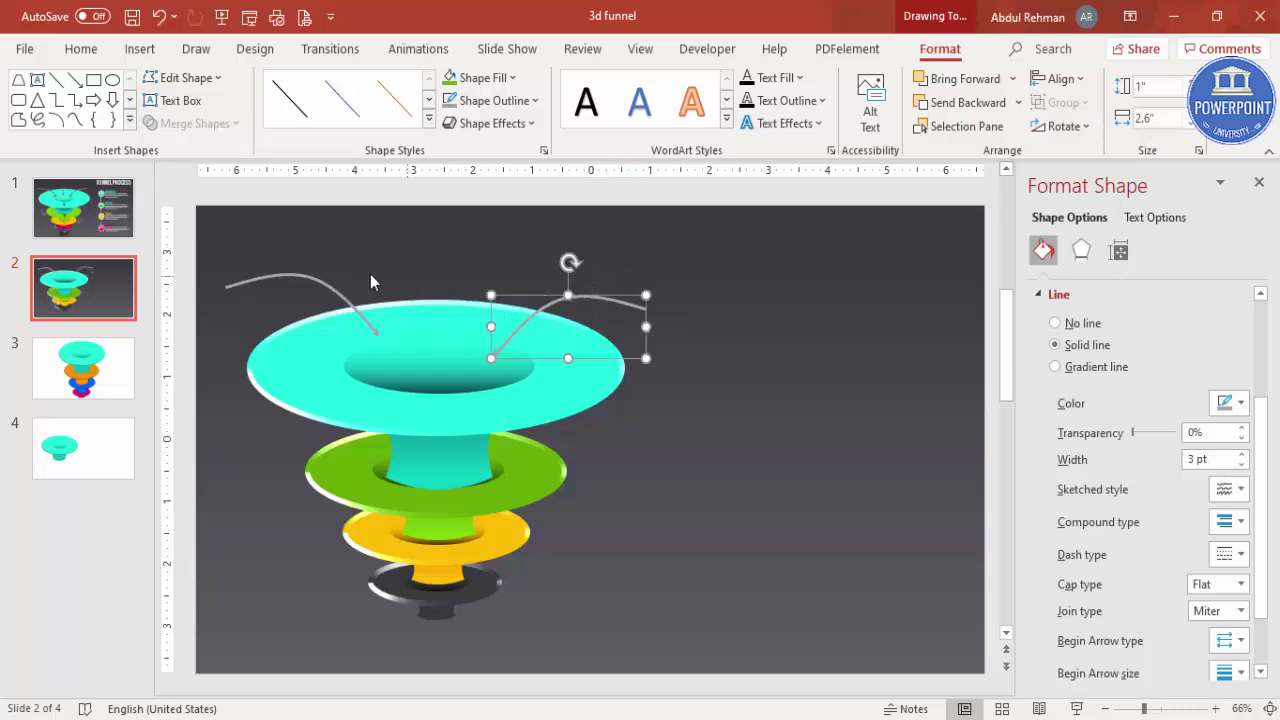
{"action": "left_click_drag", "start_coordinate": [319, 277], "coordinate": [315, 303]}
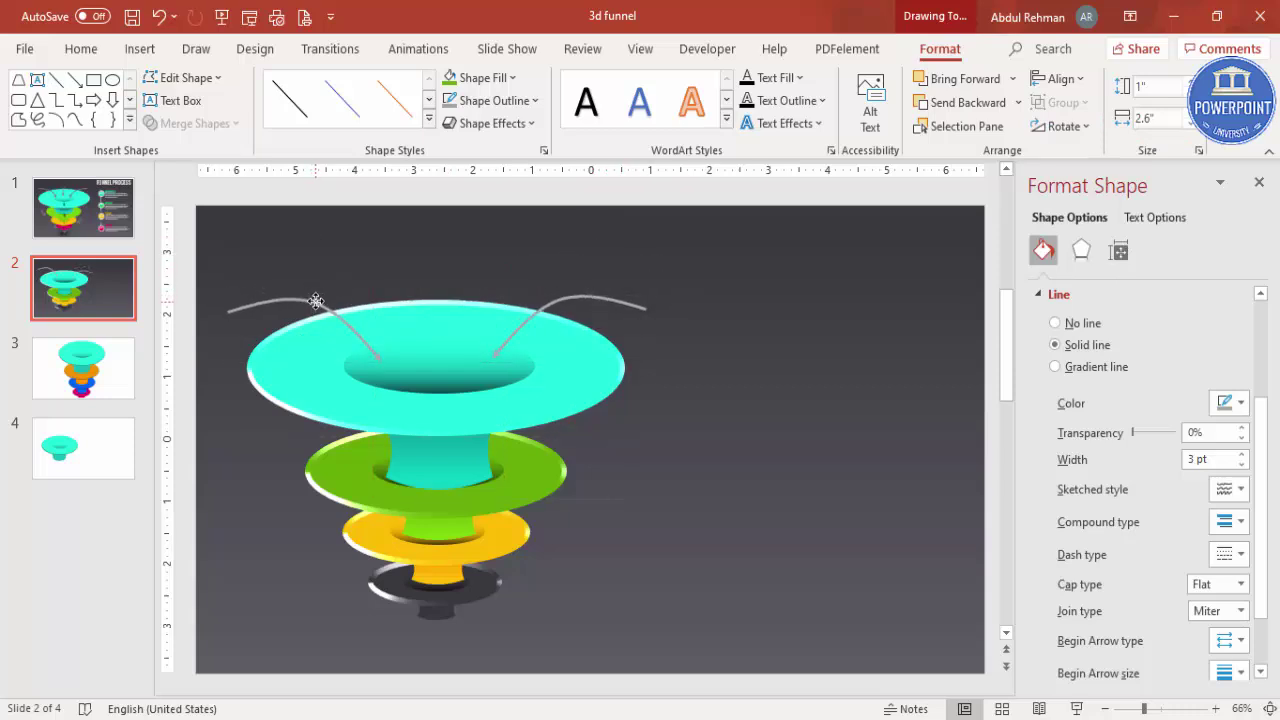
{"action": "left_click", "coordinate": [610, 298]}
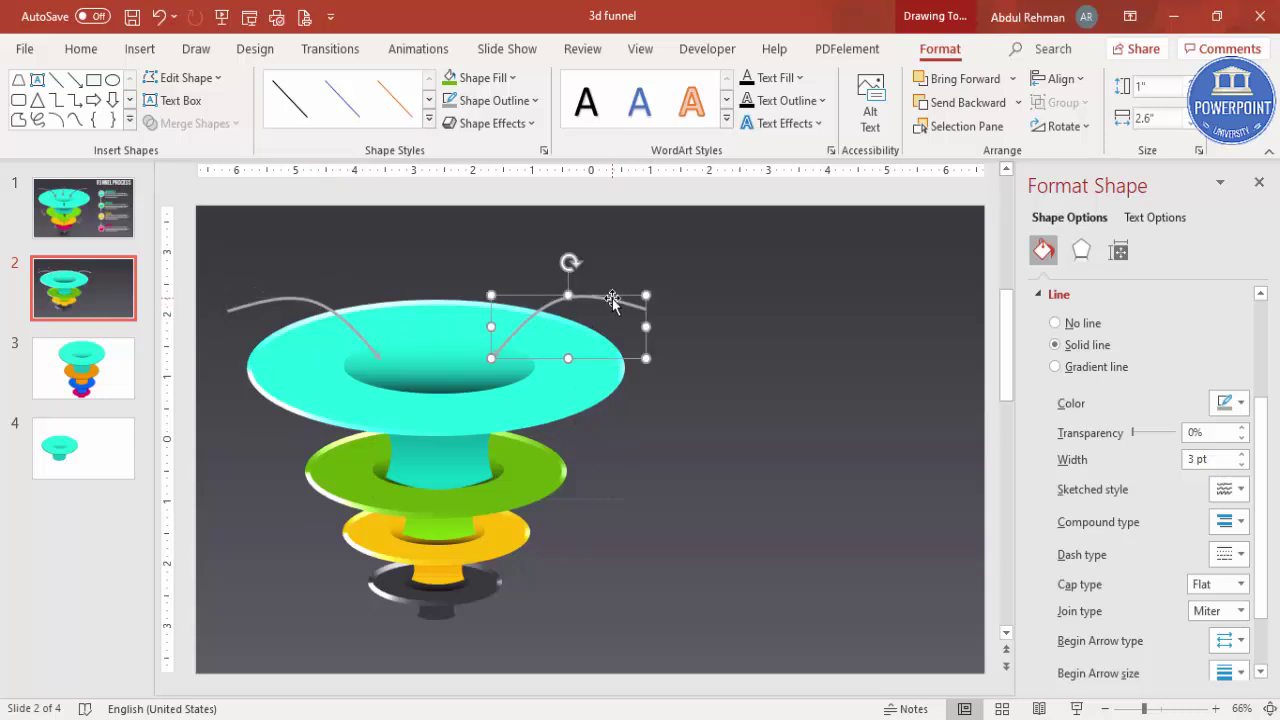
{"action": "key", "text": "ctrl+d"}
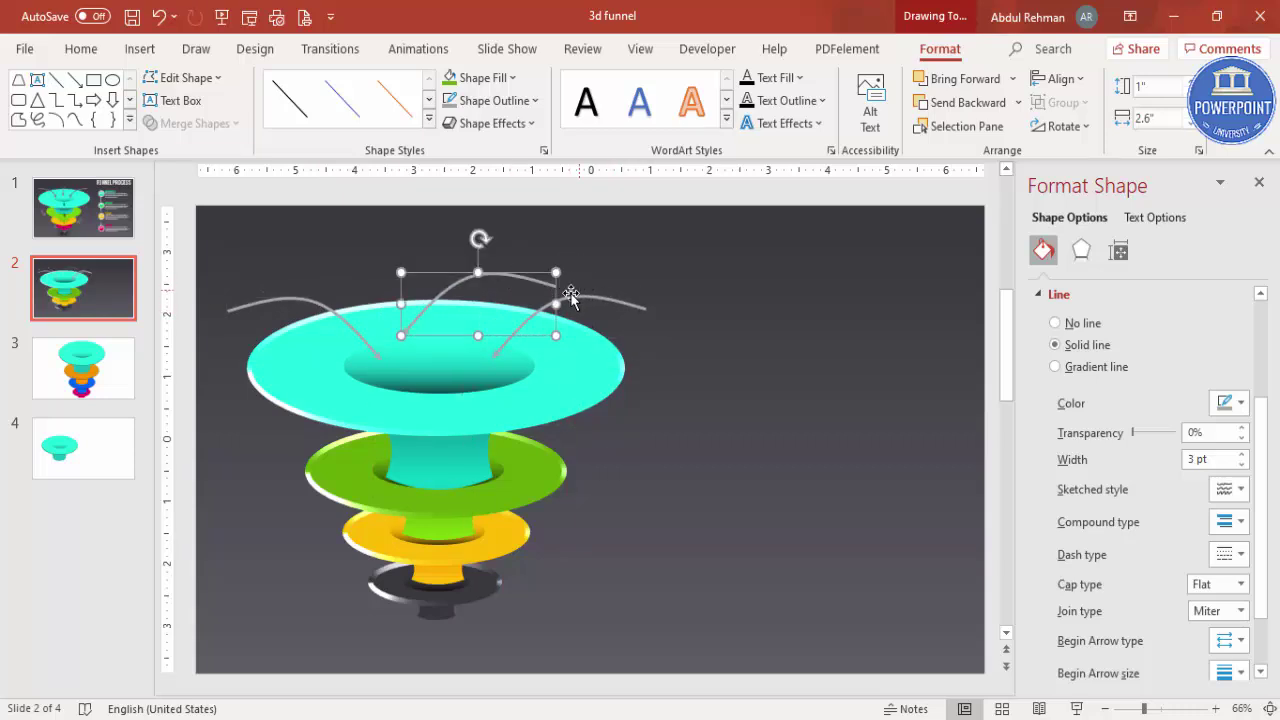